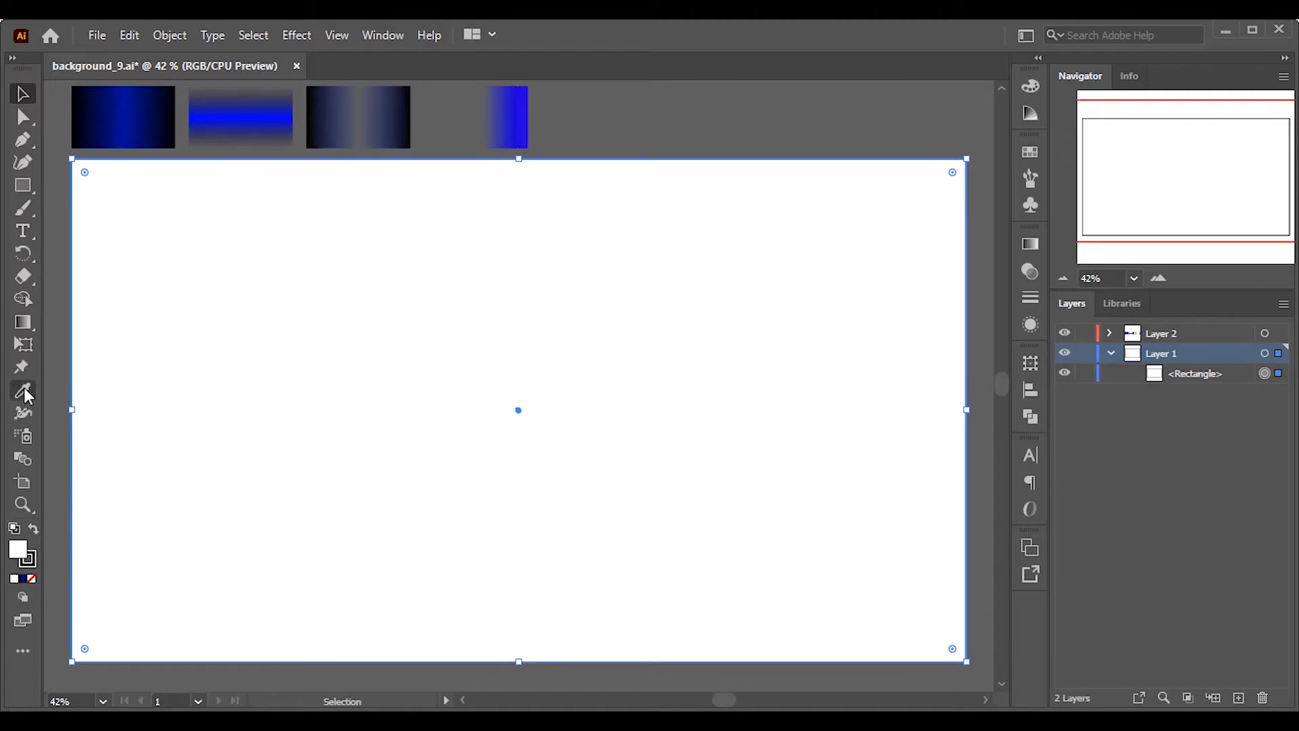
Fill the artboard-sized rectangle with the black-blue-black gradient sampled from the first swatch, and lock it in Layer 1.
left_click(143, 120)
key("v")
left_click(1030, 390)
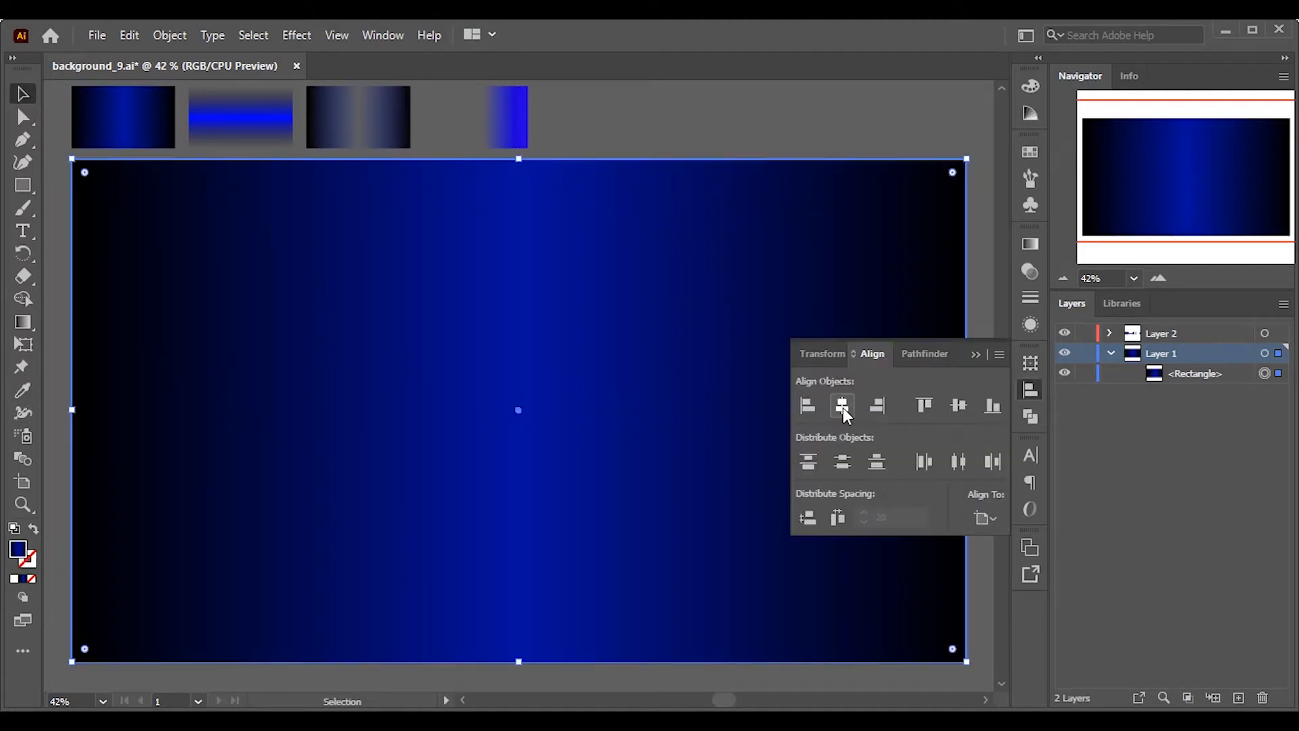
left_click(1030, 244)
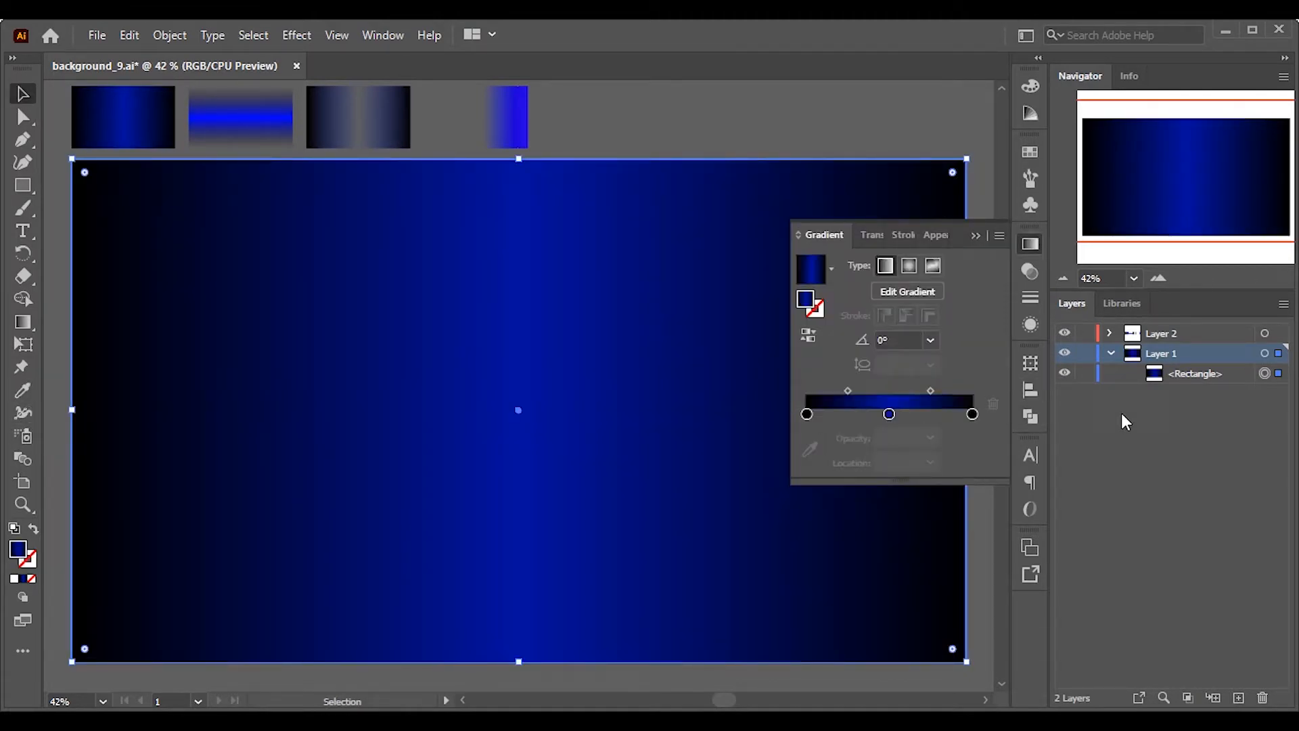
left_click(1084, 372)
left_click(429, 313)
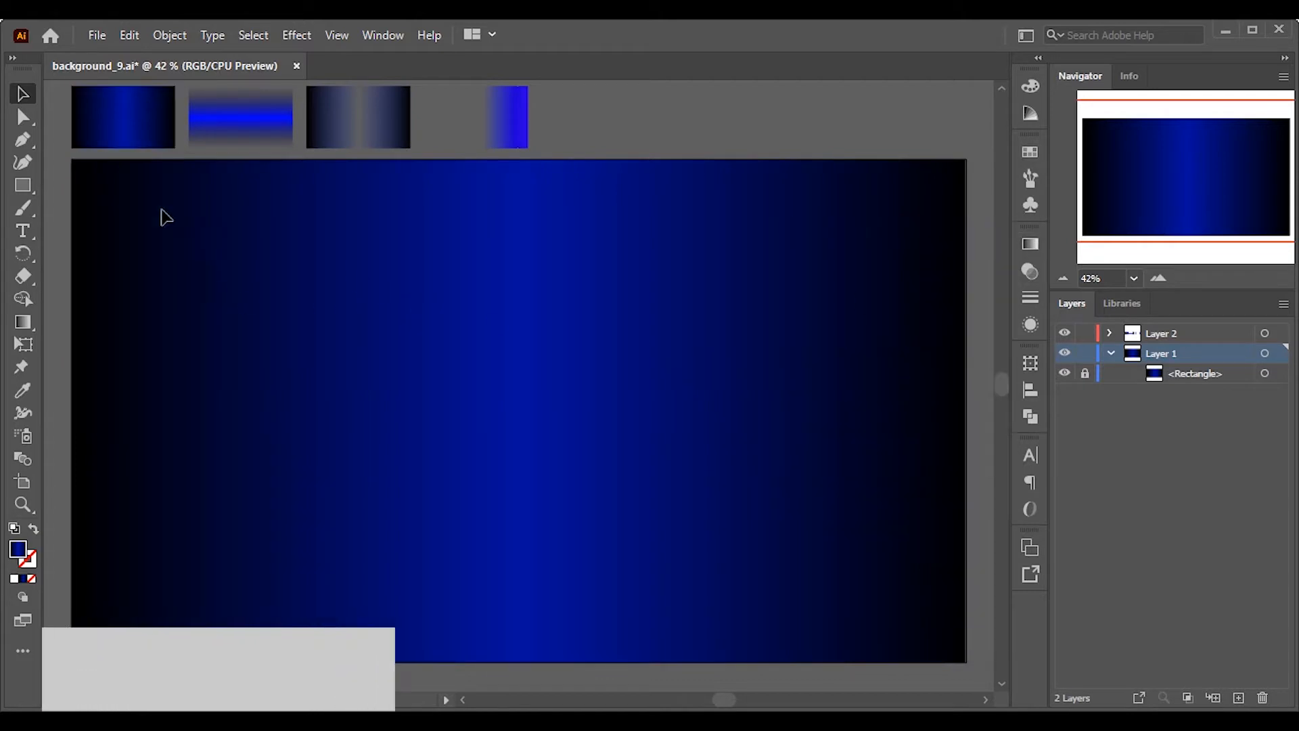
Create a large square over the background's left half and rotate it 45° into a diamond.
key("m")
left_click_drag(333, 250, 773, 613)
left_click_drag(450, 391, 326, 331)
left_click_drag(617, 608, 661, 358)
Fill the diamond with the fourth swatch's transparent-to-blue gradient using the Eyedropper, and set the gradient angle to 0°.
key("i")
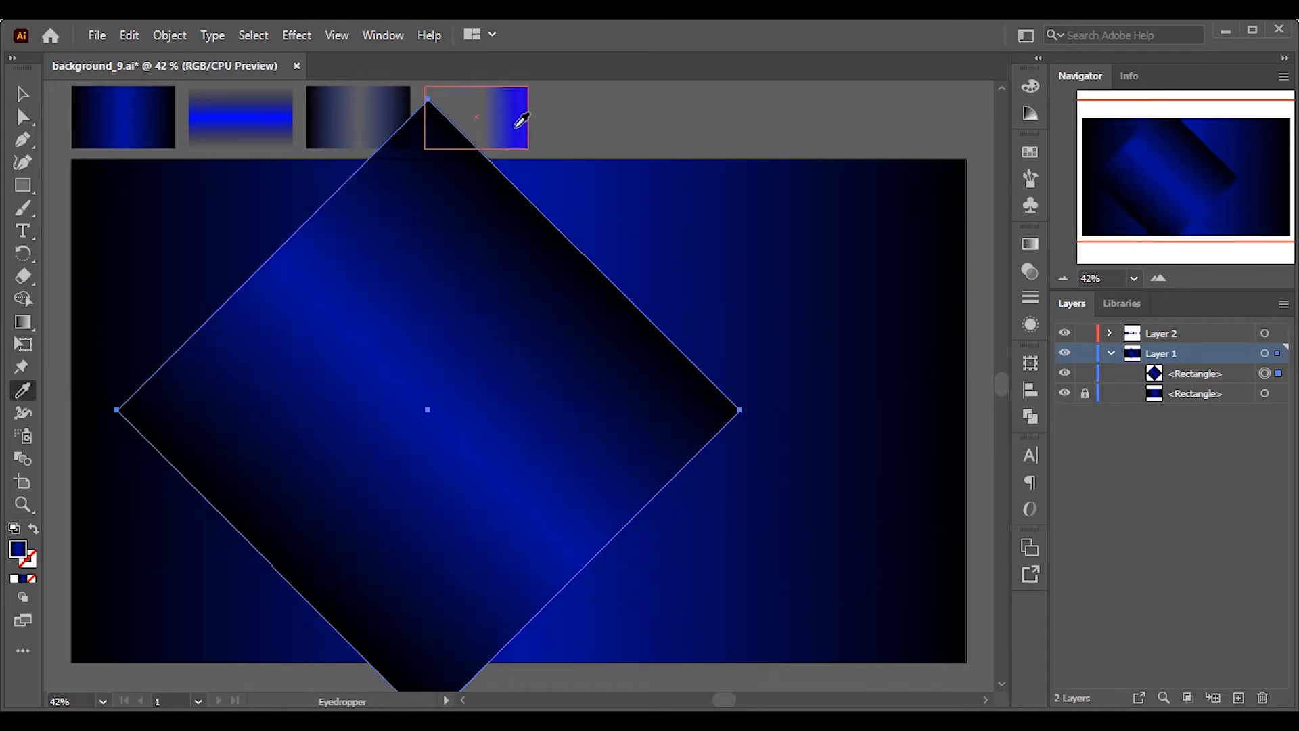
left_click(516, 127)
key("v")
left_click(1029, 244)
left_click(930, 339)
left_click(968, 521)
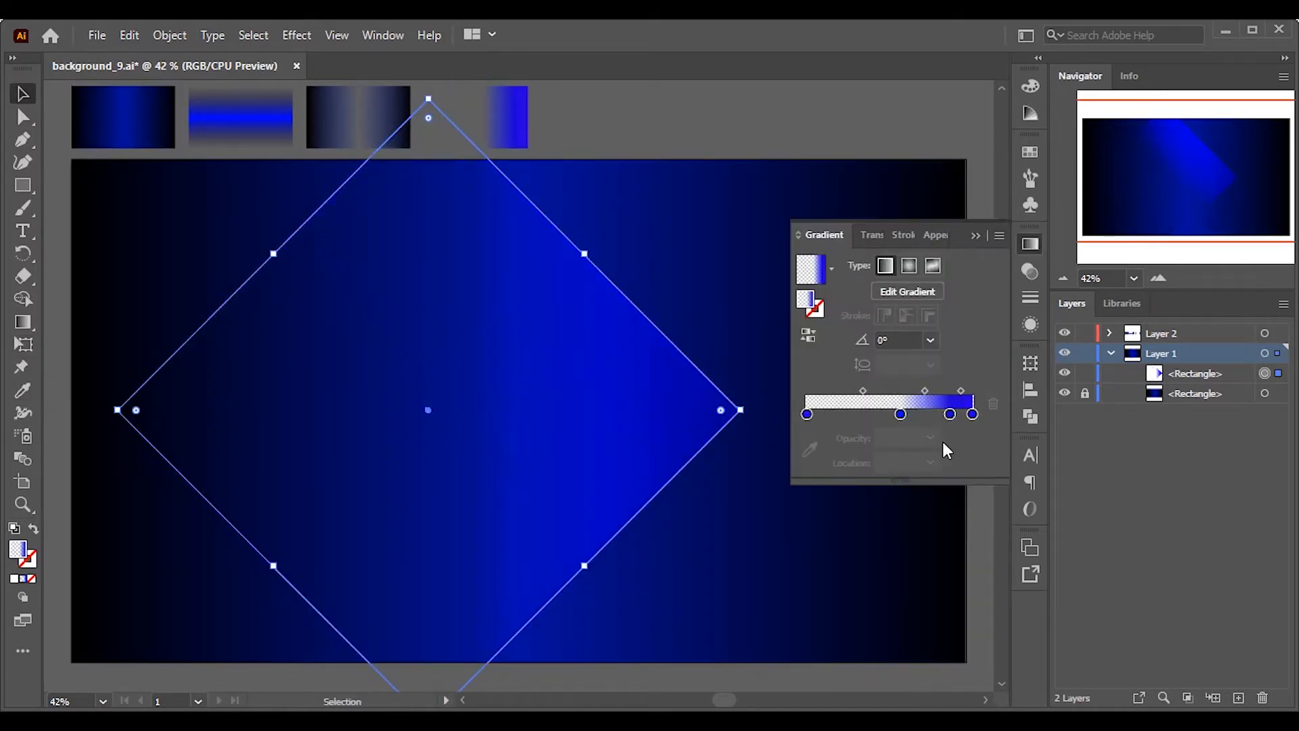
Change the transparency blending mode of the large blue gradient diamond.
left_click(1030, 271)
left_click(854, 266)
left_click(870, 449)
left_click(978, 240)
Move the diamond further left and make two evenly offset horizontal copies, giving three overlapping diamonds.
left_click_drag(607, 438, 384, 449)
key("ctrl+d")
Select the three overlapping blue diamonds and group them.
left_click(1279, 393, "shift")
left_click(1279, 413, "shift")
left_click(1030, 271)
left_click(1030, 271)
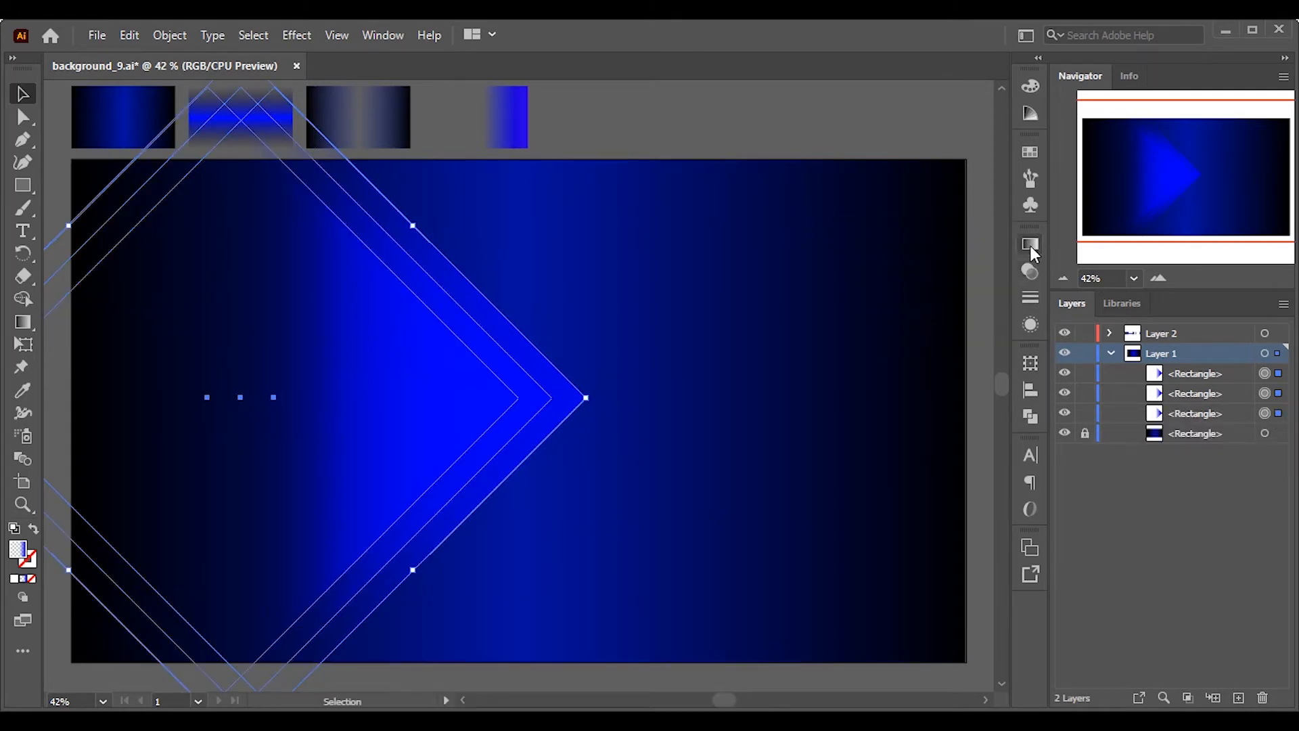
left_click(1030, 245)
left_click(1029, 245)
right_click(388, 441)
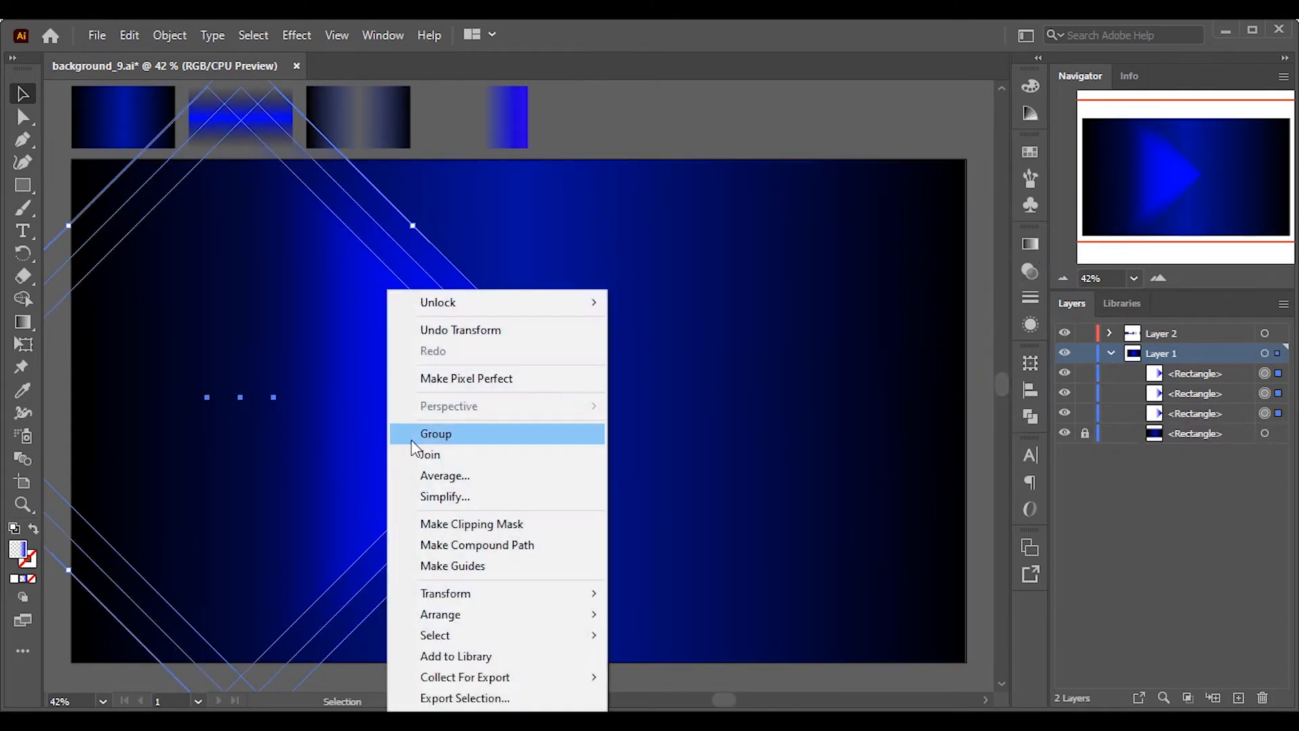
left_click(369, 276)
left_click(1030, 389)
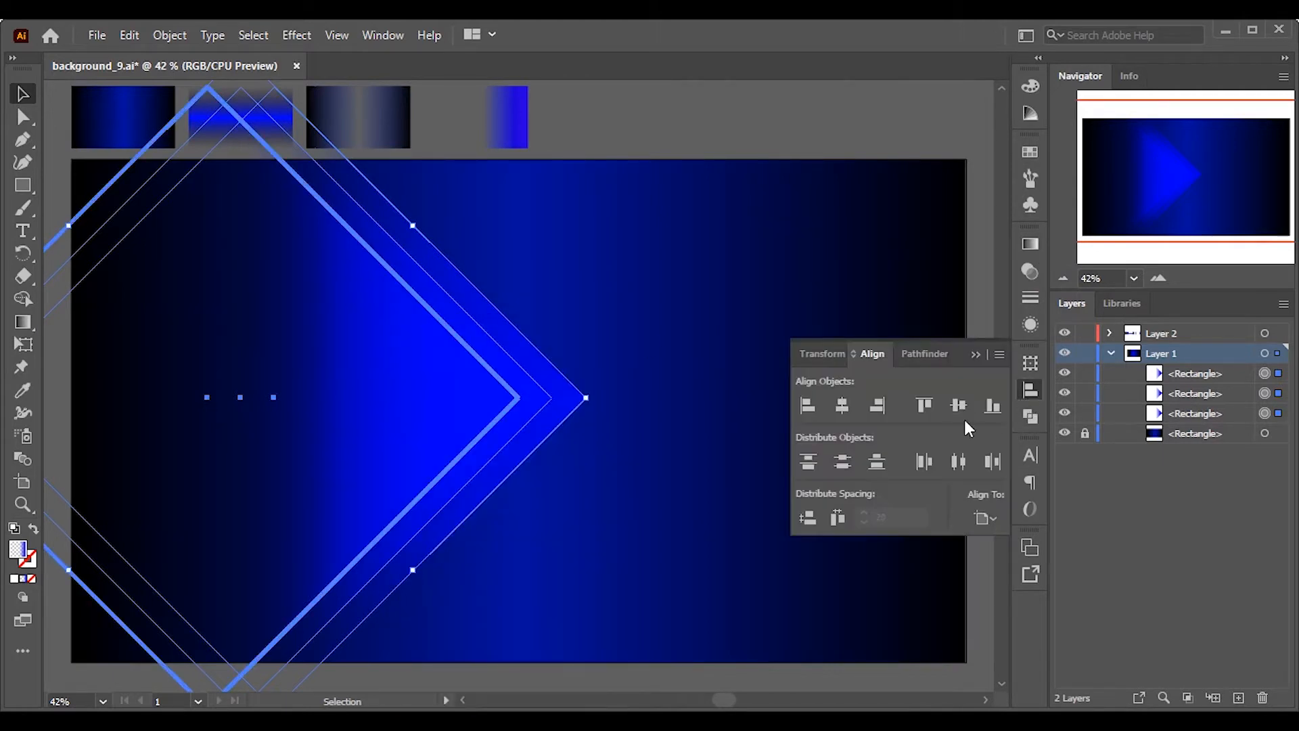
right_click(332, 376)
left_click(399, 431)
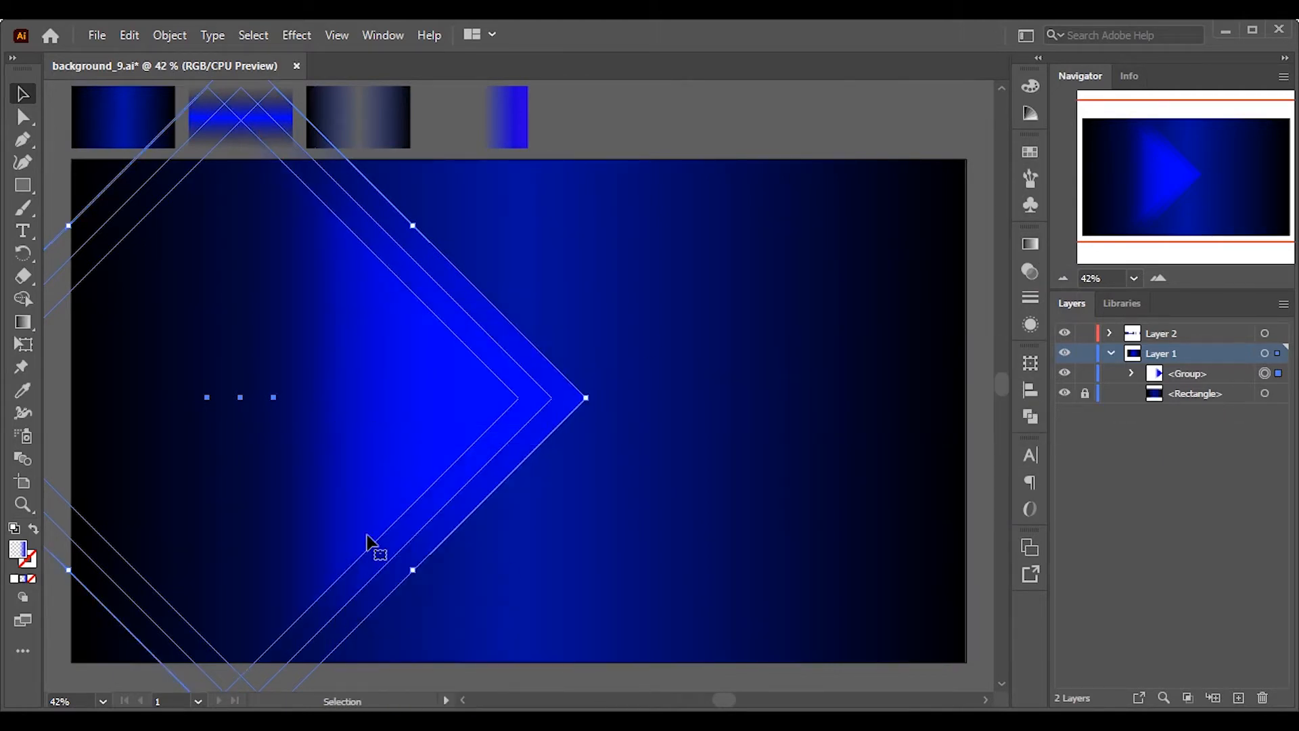
Place a horizontally reflected copy of the diamond group on the background's right side, facing the original group.
left_click_drag(366, 445, 833, 426)
right_click(663, 400)
mouse_move(741, 301)
mouse_move(744, 278)
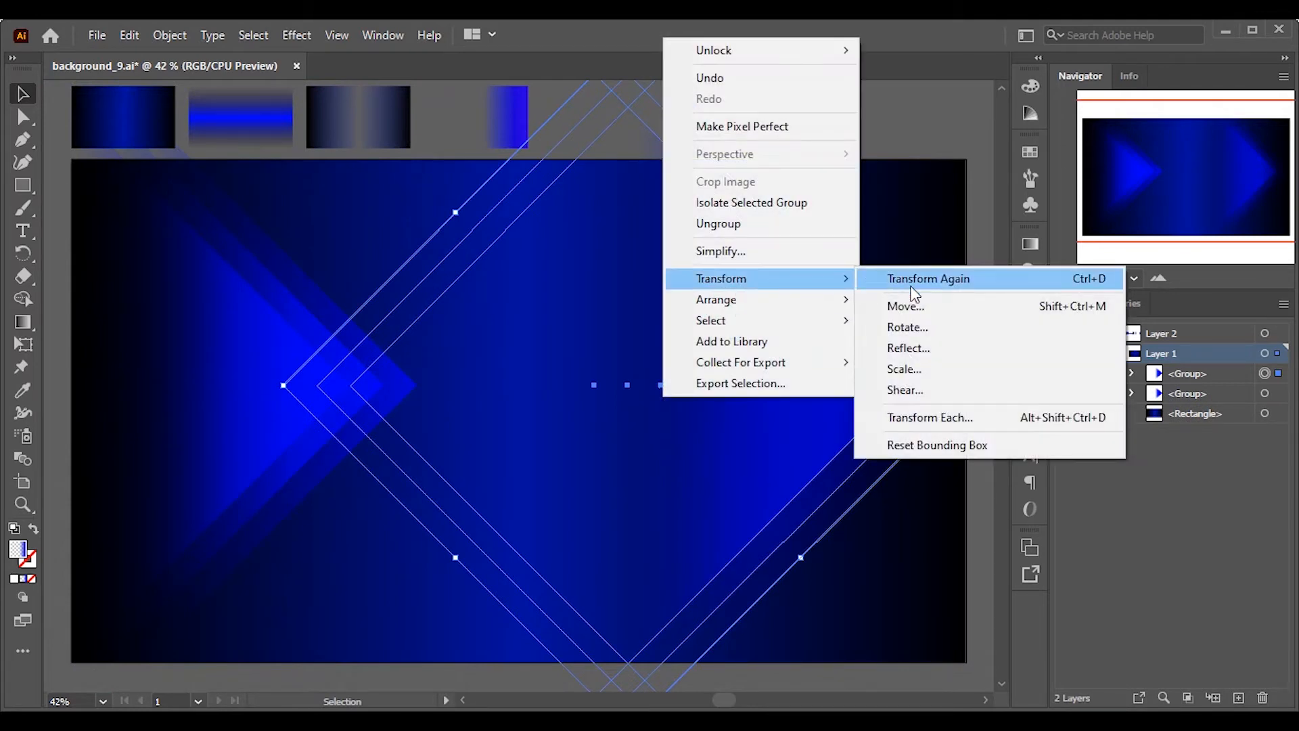
left_click(904, 351)
left_click(803, 504)
left_click_drag(615, 462, 861, 478)
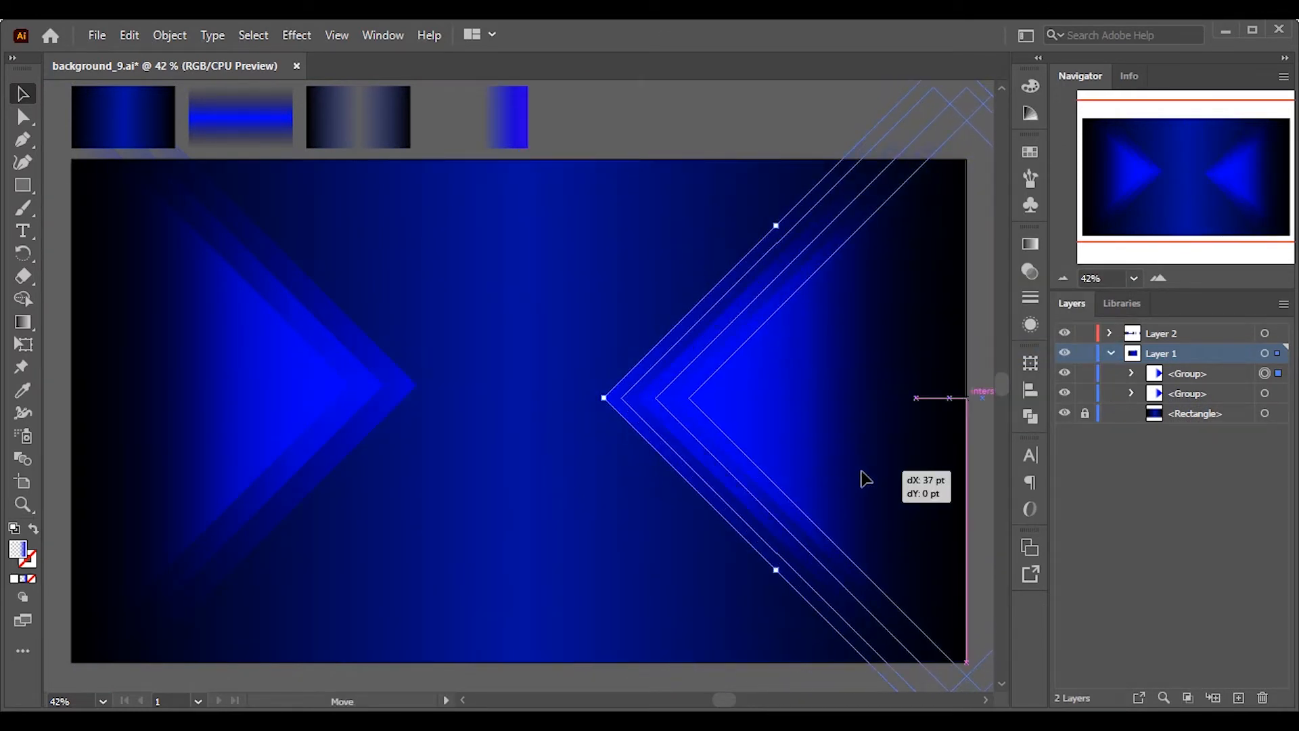
Align both diamond groups to the vertical center of the artboard.
left_click(1030, 389)
left_click(975, 354)
left_click(352, 382)
left_click(1026, 393)
left_click(959, 407)
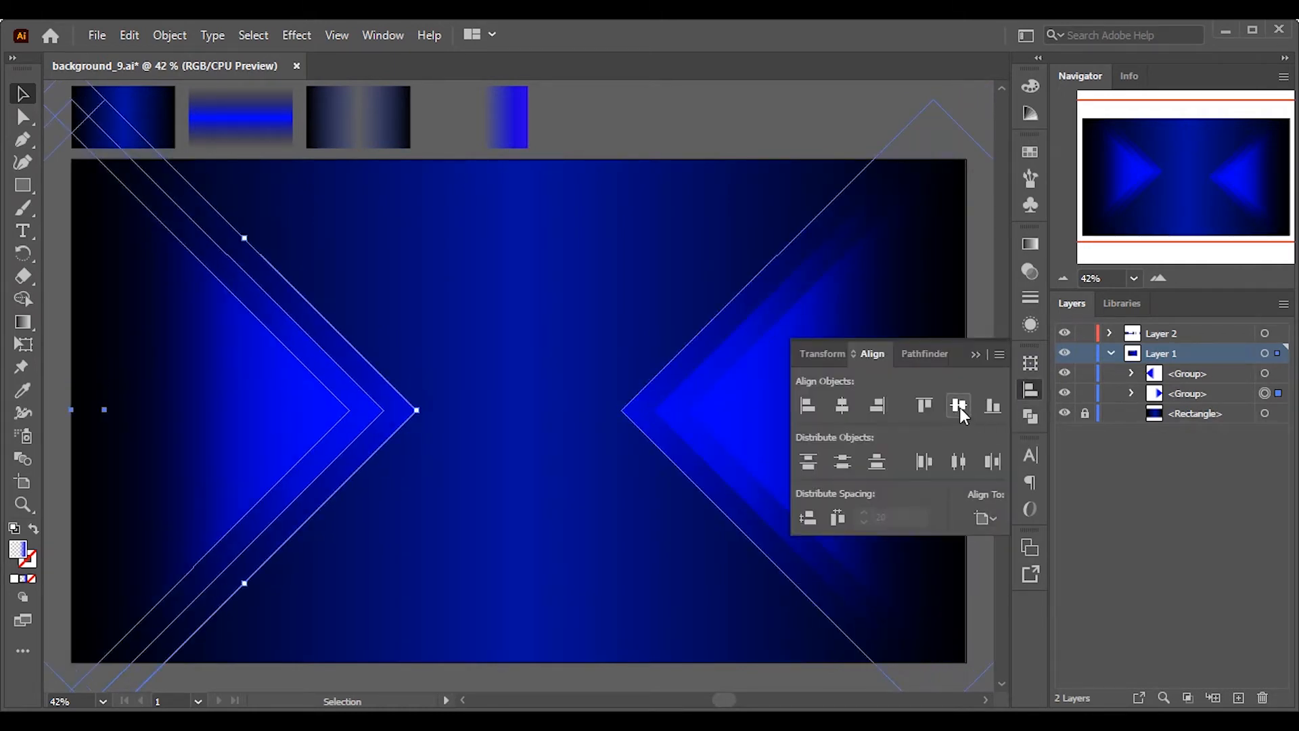
left_click(975, 353)
left_click(684, 204)
Draw a square between the two groups, center it on the artboard, and enlarge it to span the facing points.
key("m")
mouse_move(444, 297)
left_mouse_down()
mouse_move(536, 417)
mouse_move(623, 475)
left_mouse_up()
left_click(1030, 390)
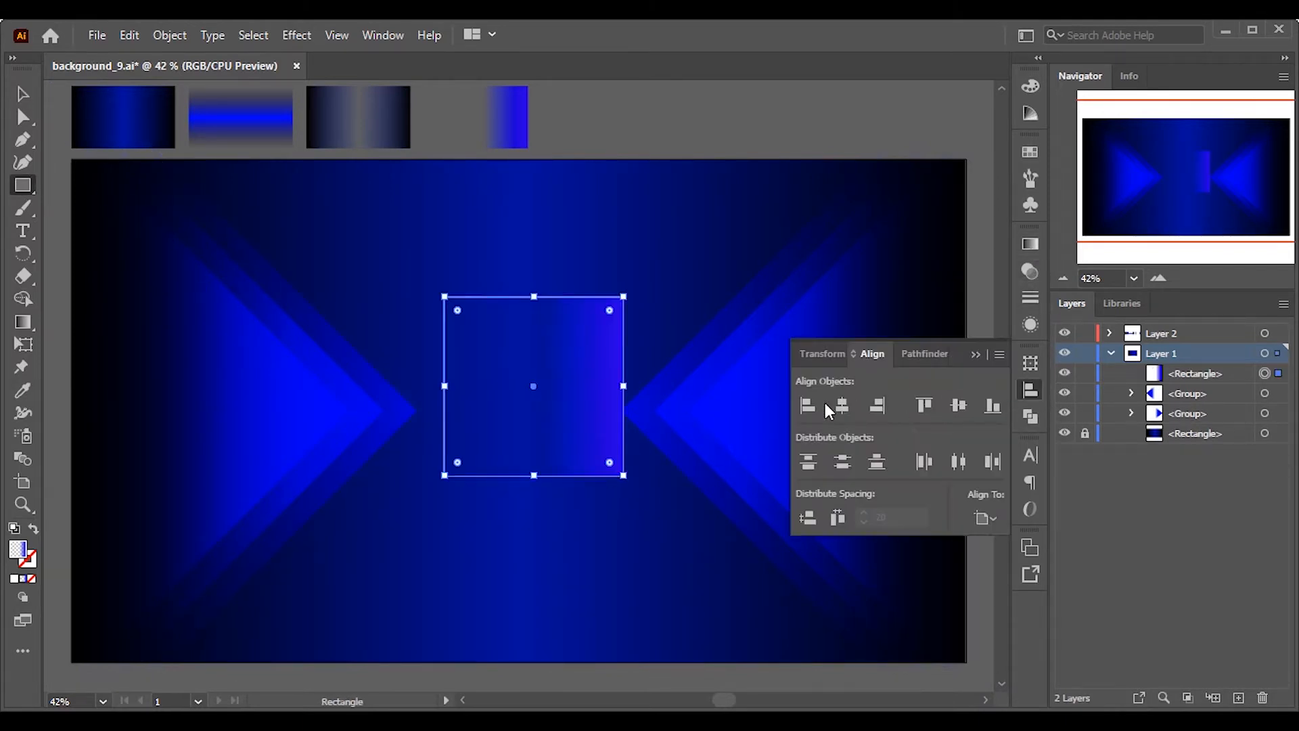
left_click(842, 407)
left_click(958, 408)
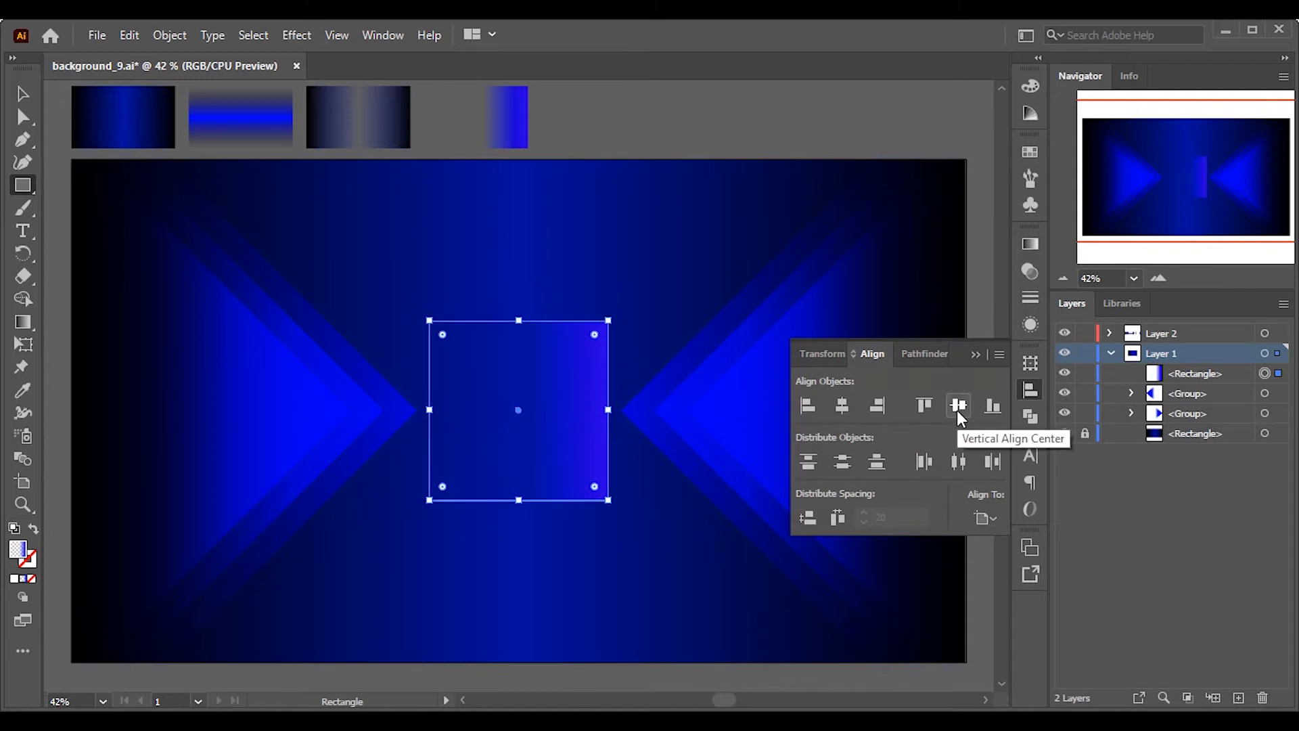
left_click(977, 355)
left_click_drag(608, 500, 621, 512)
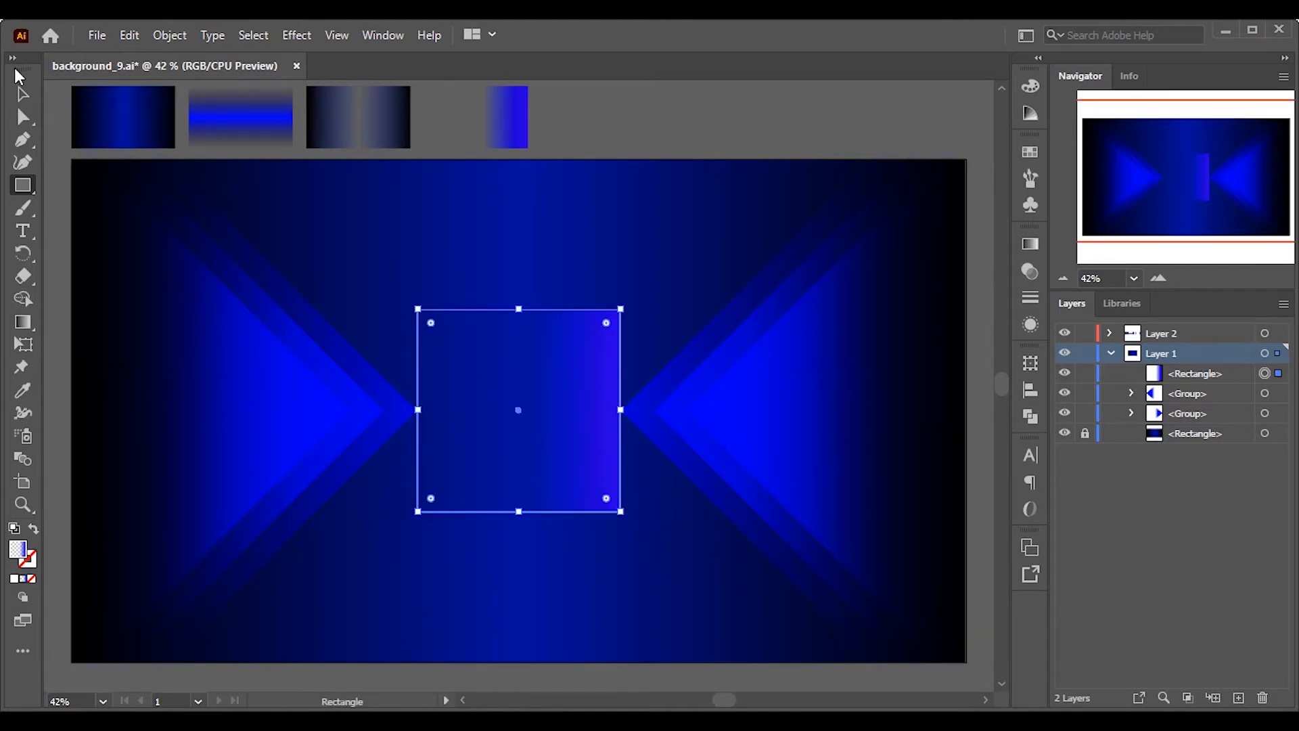
Fill the central square with the third swatch's dark semi-transparent gradient and change its blending mode.
left_click(362, 111)
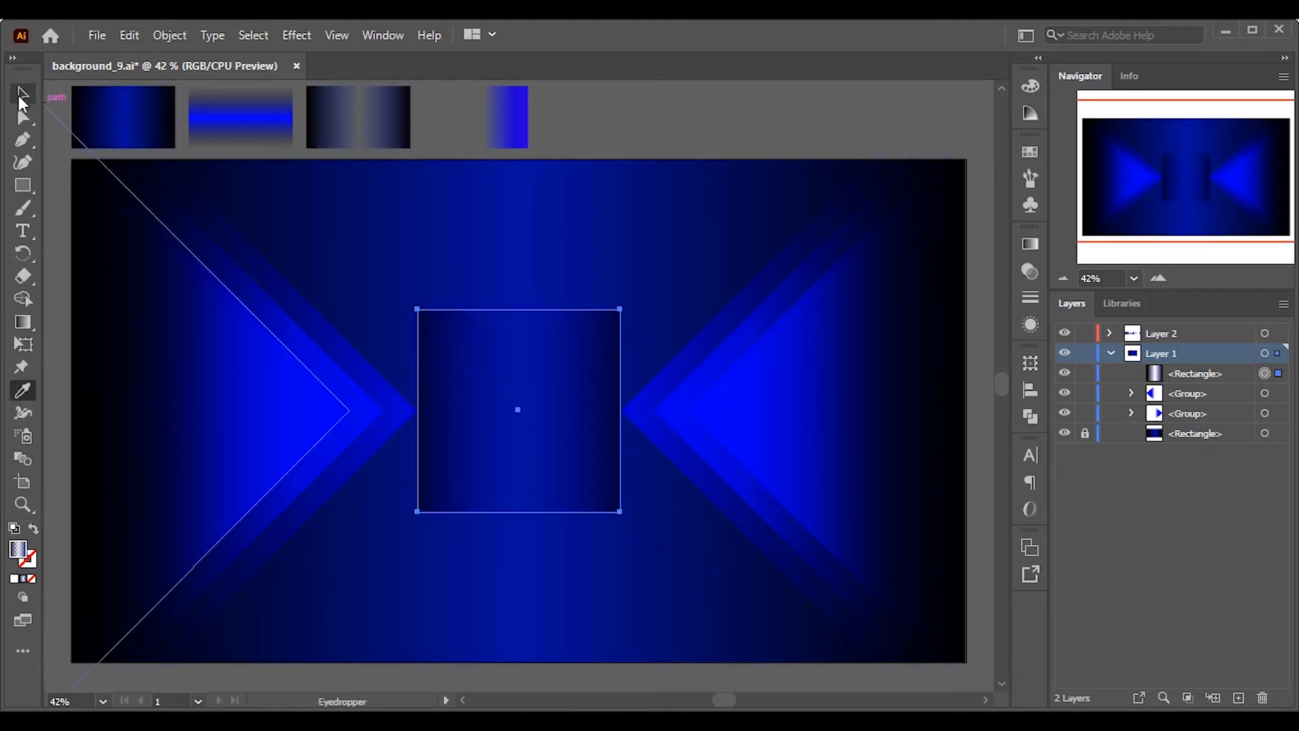
left_click(21, 98)
left_click(1032, 247)
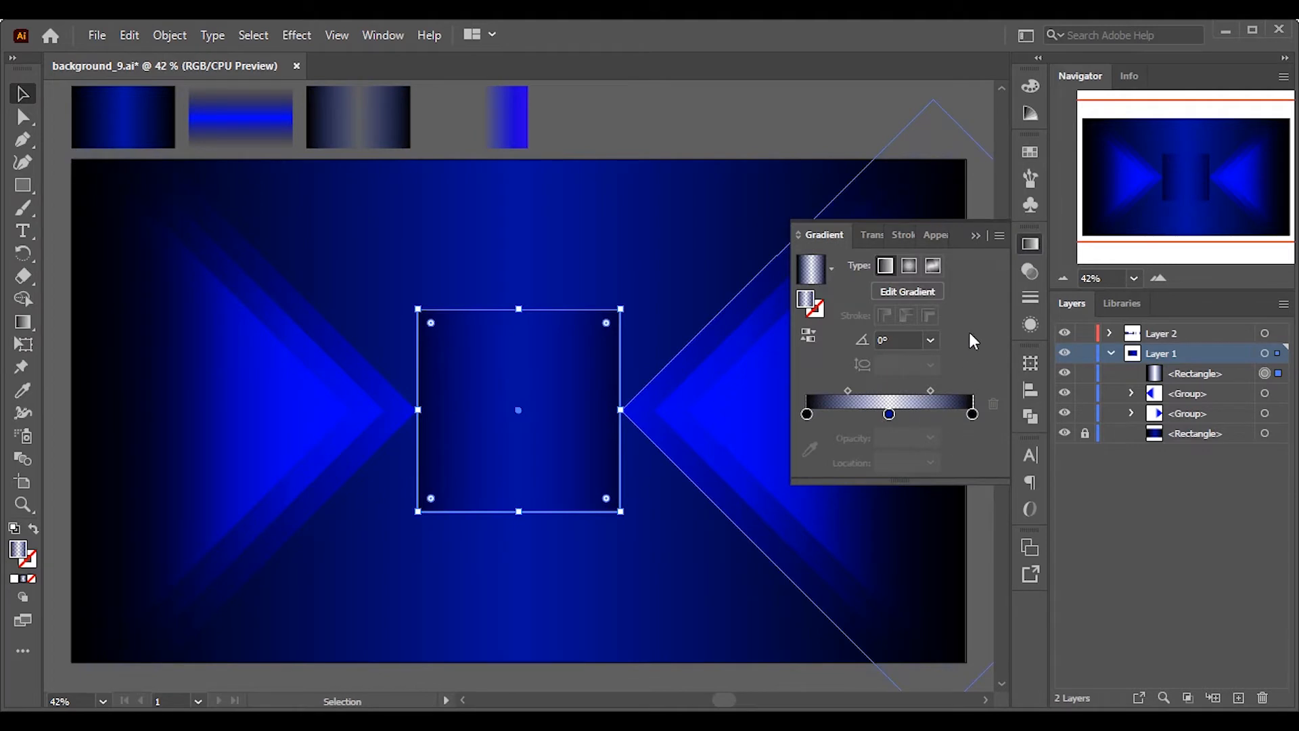
left_click(1027, 274)
left_click(837, 264)
left_click(861, 464)
left_click(974, 235)
Rotate the central square 45° and scale it to fit between the groups' points, keeping it centered on the artboard.
left_click_drag(623, 302, 704, 461)
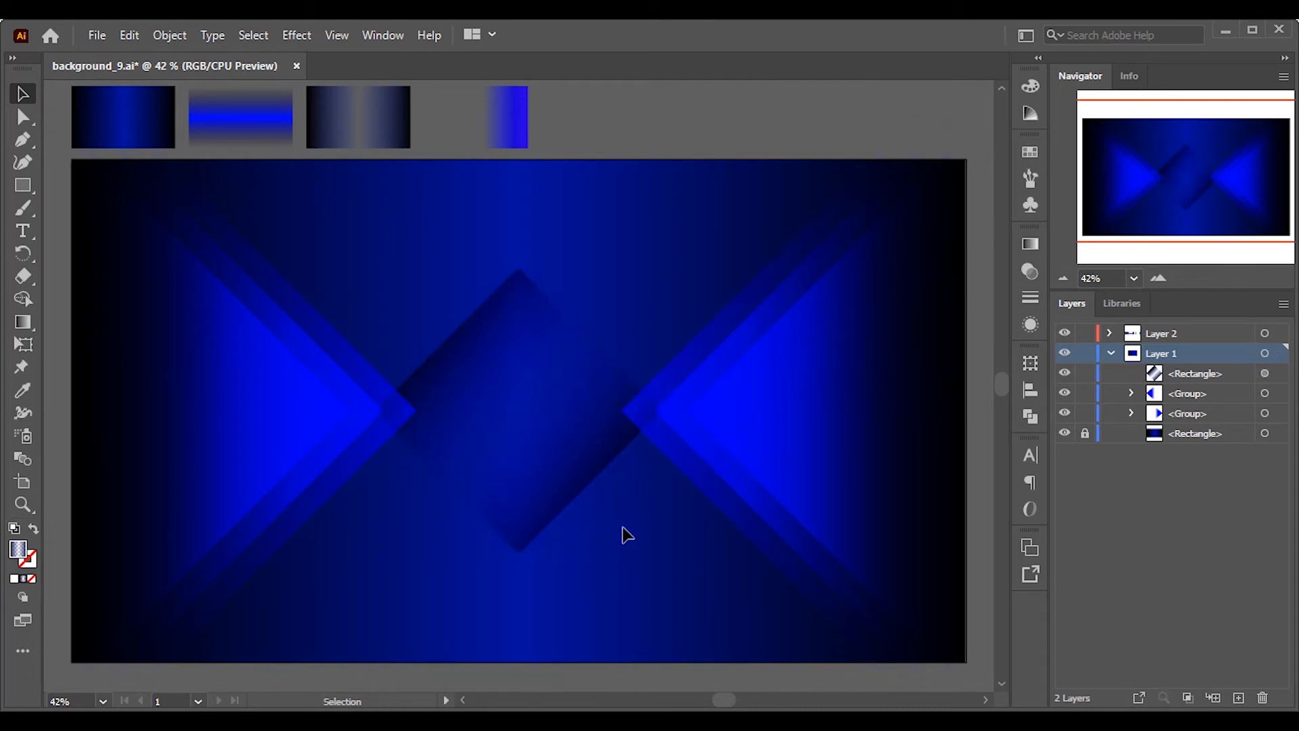
left_click_drag(663, 410, 627, 413)
left_click(587, 519)
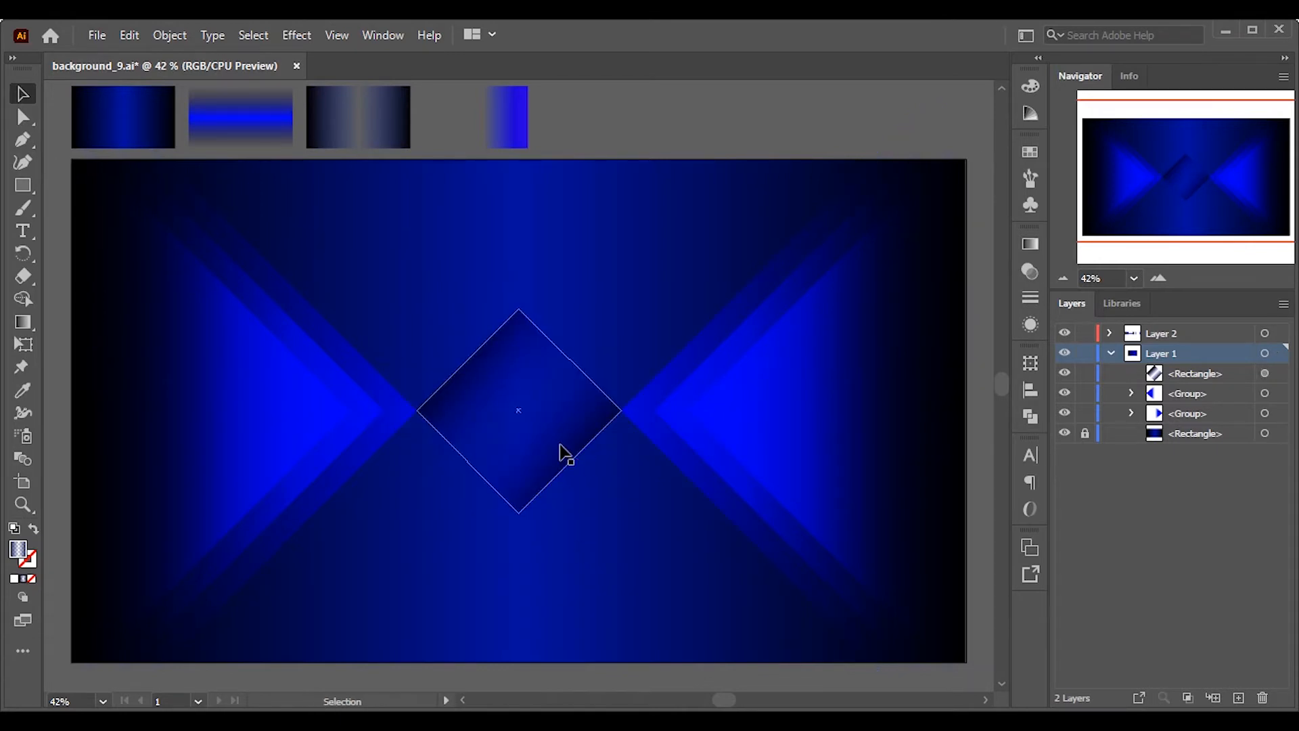
left_click(1030, 390)
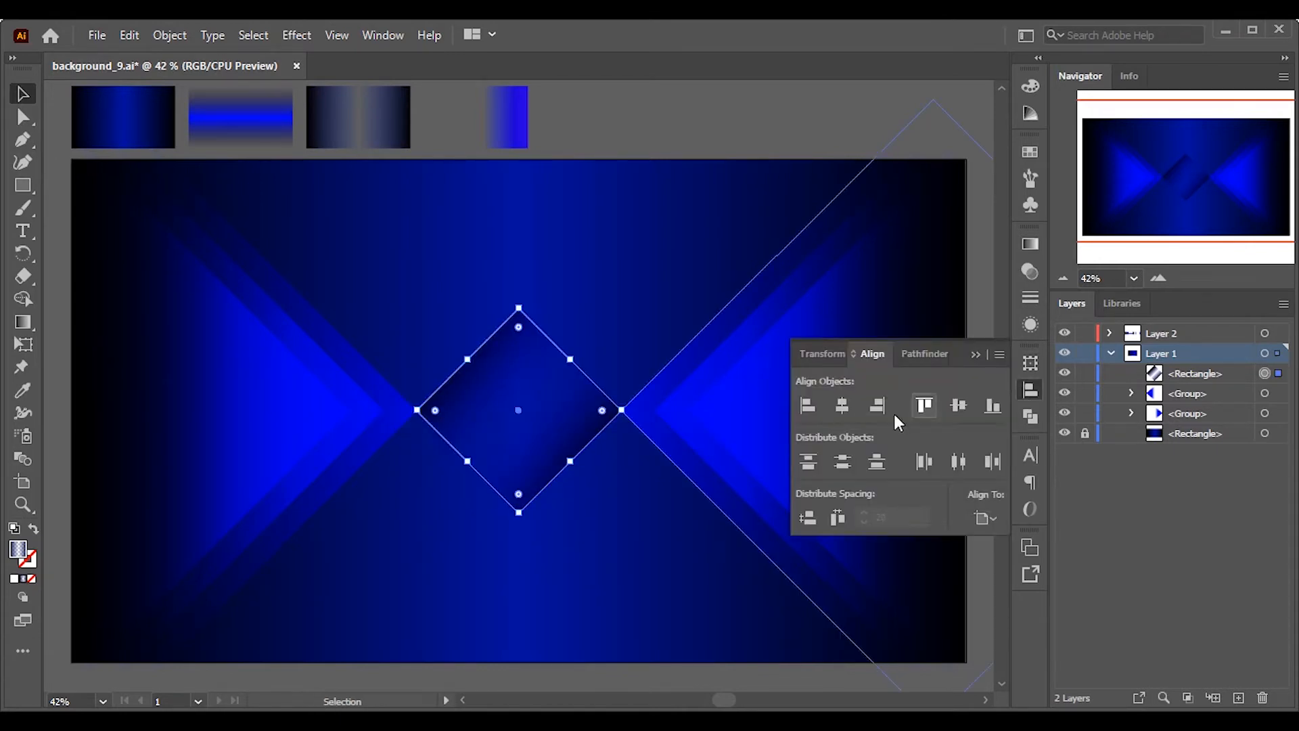
left_click(976, 355)
Copy the small central diamond and paste the duplicate in place.
left_click(129, 34)
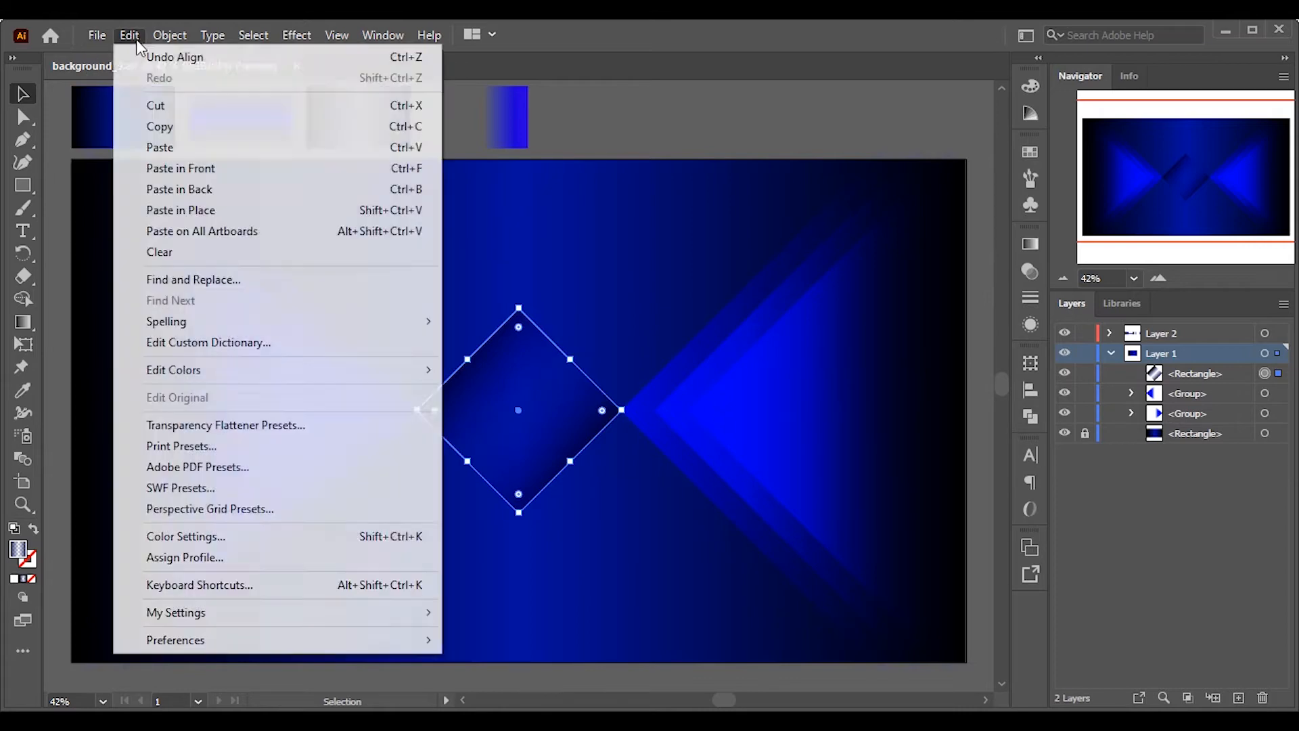
left_click(193, 126)
left_click(129, 35)
left_click(200, 189)
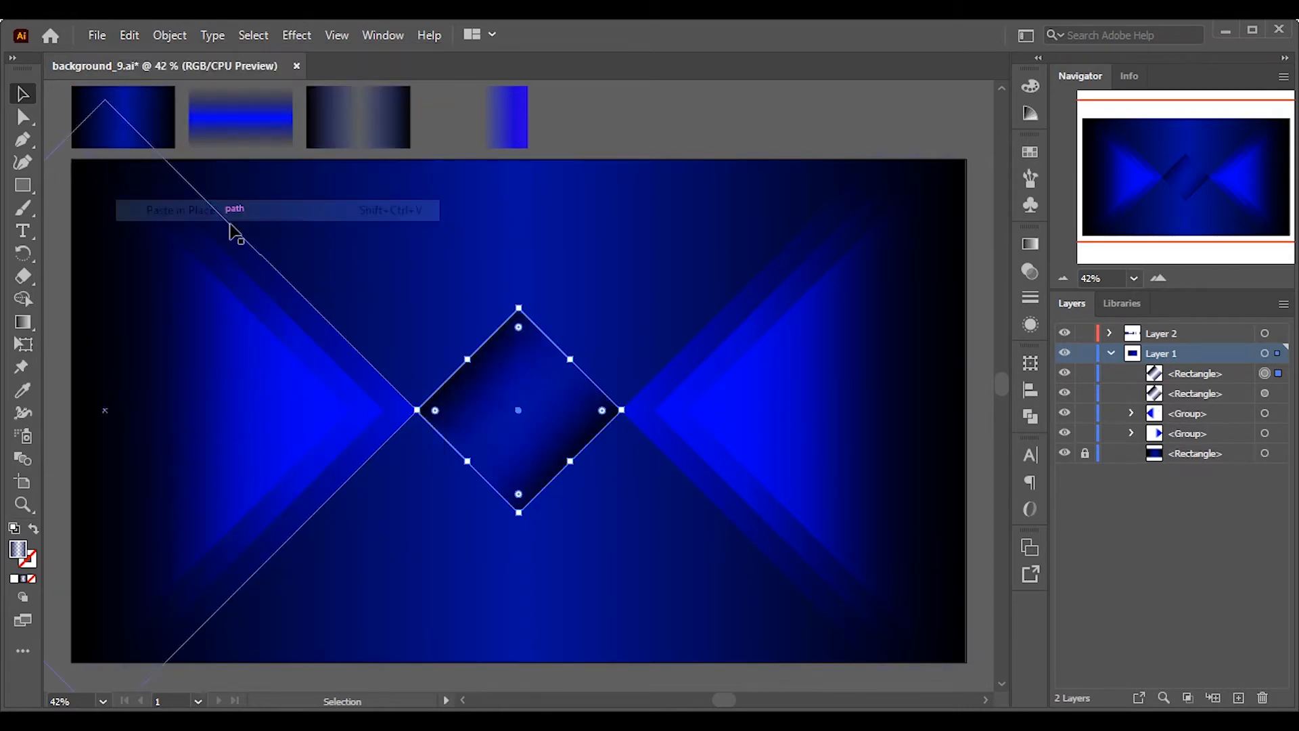
Set the gradient angle to 0° on both stacked central diamonds.
left_click(1031, 245)
left_click(934, 344)
left_click(963, 537)
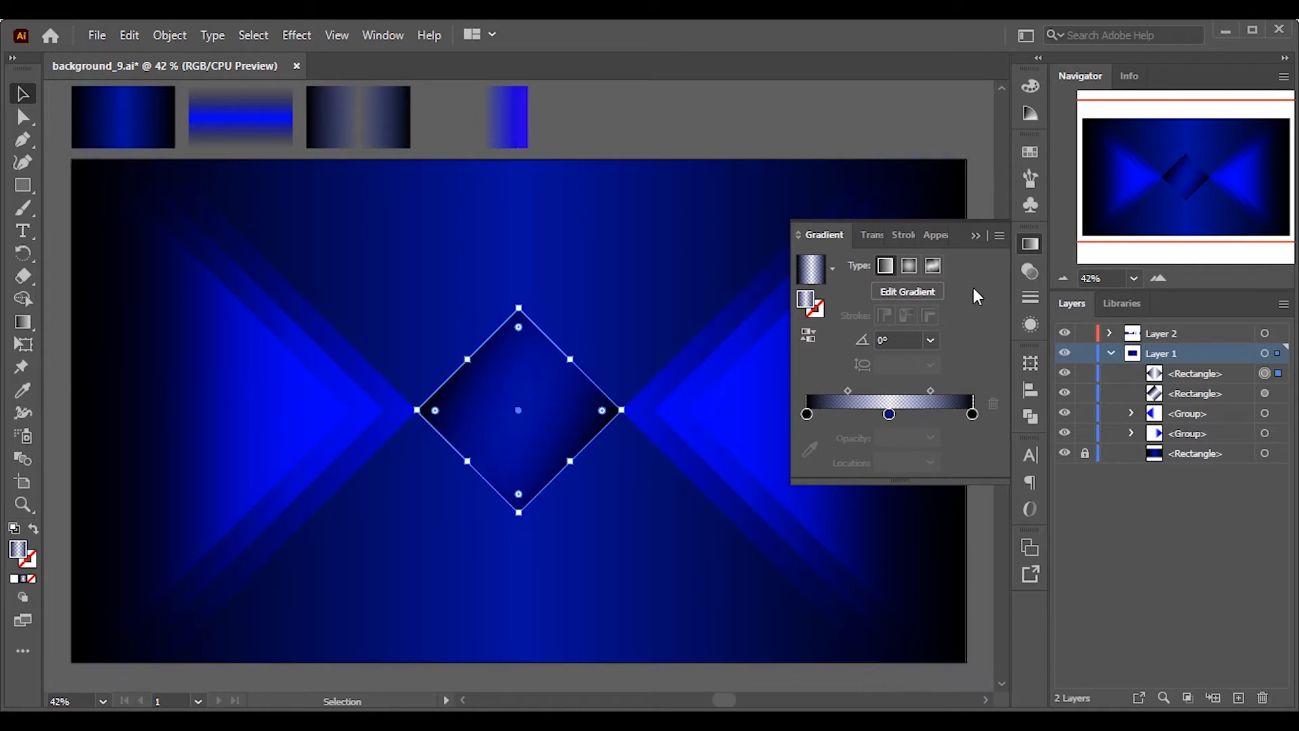
left_click(976, 236)
left_click(1031, 247)
left_click(930, 341)
left_click(953, 531)
left_click(977, 237)
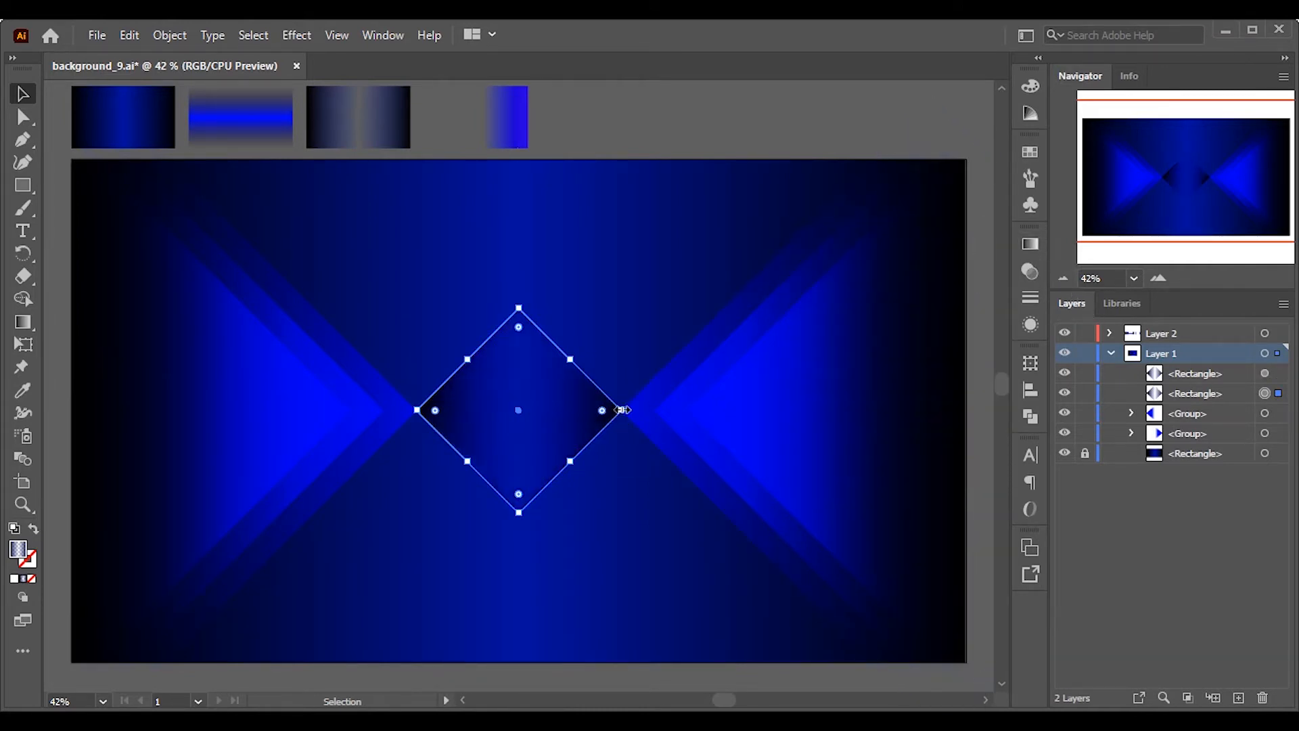
Enlarge the lower central diamond proportionally about its center until its side points extend well into the side groups.
left_click_drag(622, 410, 681, 443)
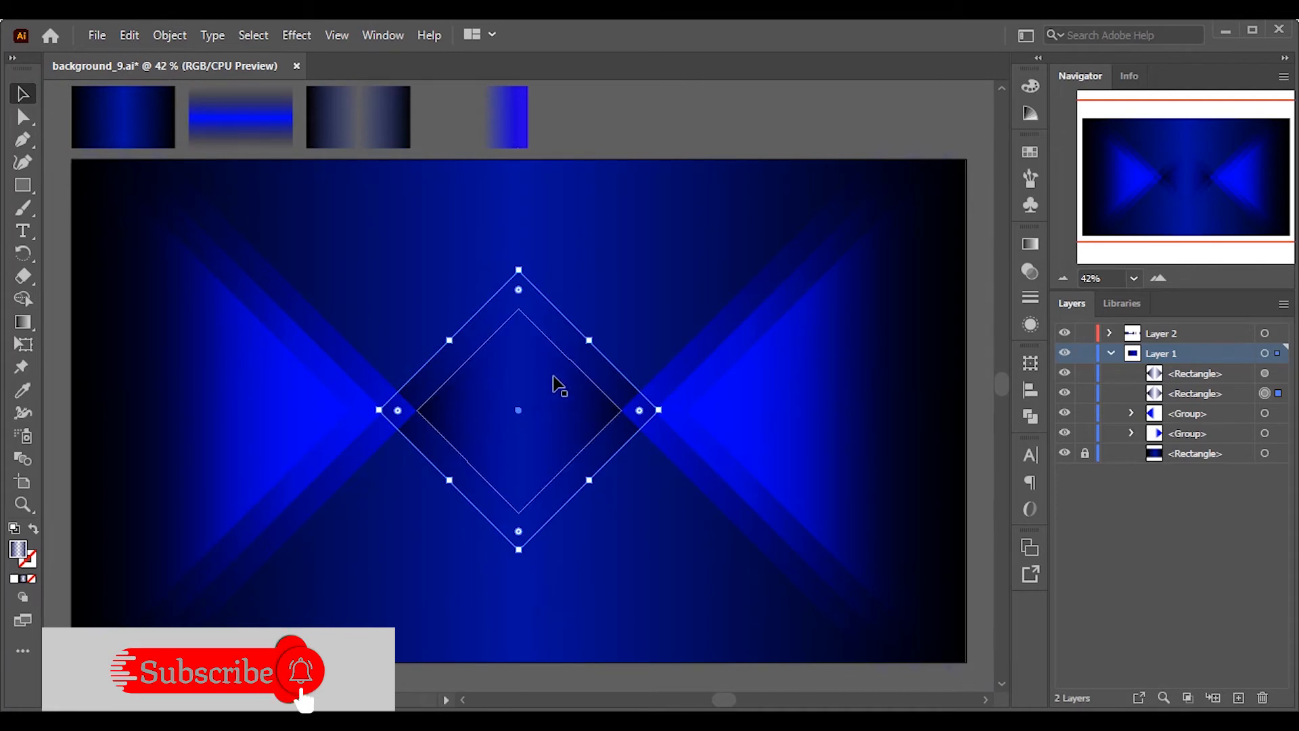
left_click_drag(658, 410, 866, 474)
Duplicate the enlarged diamond in place and resize the copy about its center to sit just inside the largest diamond.
left_click(129, 35)
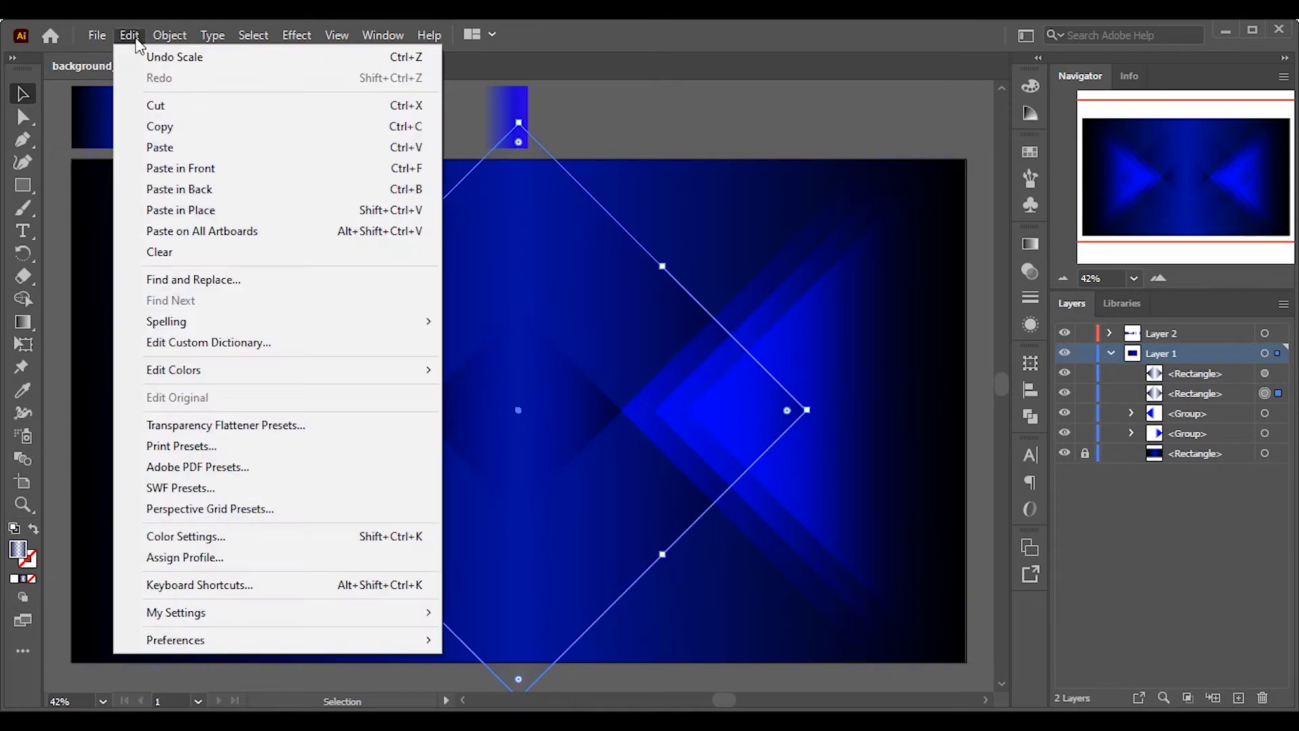
left_click(195, 126)
left_click(129, 35)
left_click(203, 210)
left_click(1029, 245)
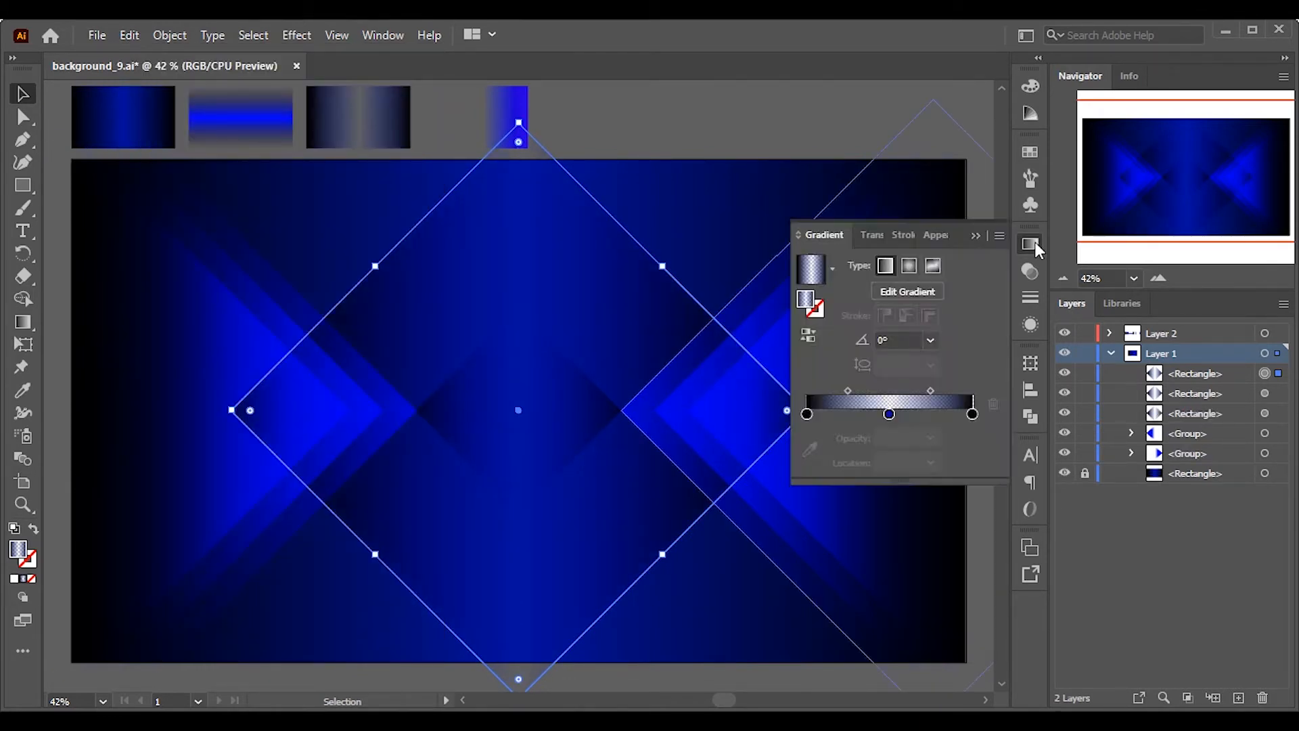
mouse_move(810, 410)
left_mouse_down()
mouse_move(774, 413)
mouse_move(786, 416)
left_mouse_up()
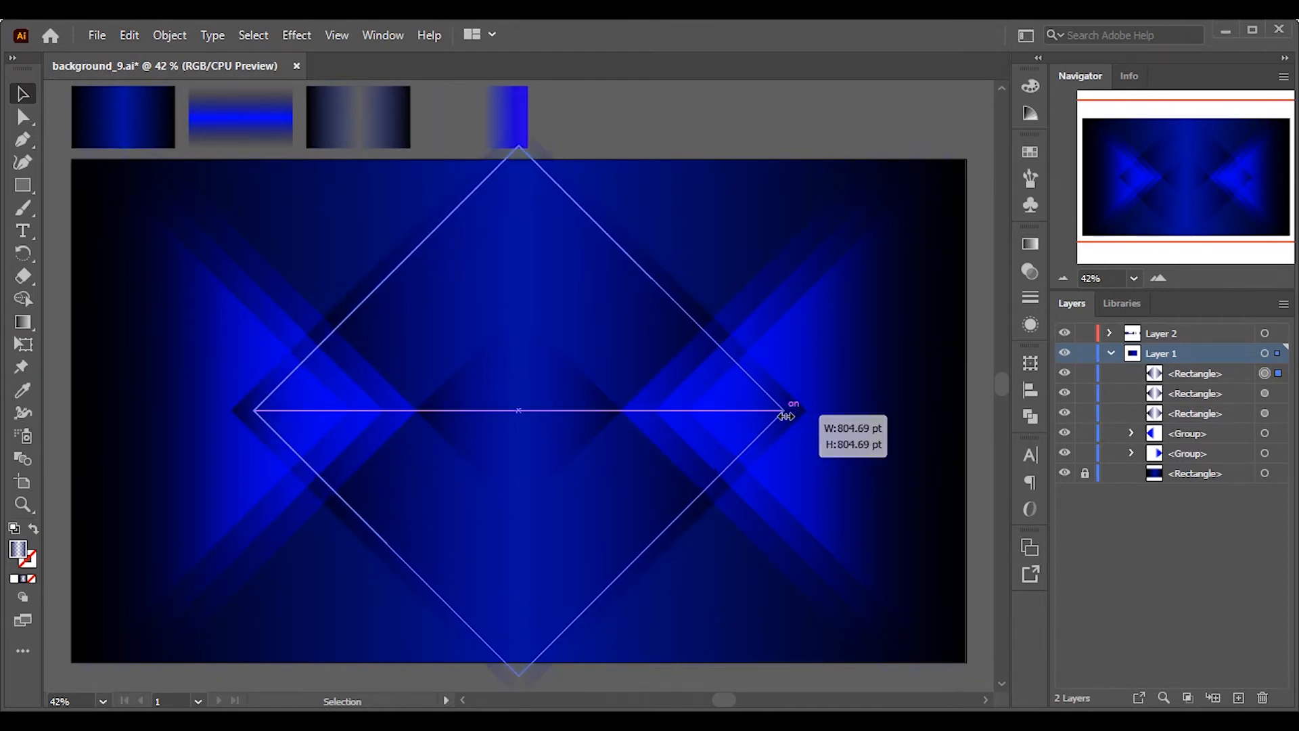
mouse_move(786, 416)
left_mouse_down()
mouse_move(833, 414)
mouse_move(801, 411)
left_mouse_up()
left_click(805, 412)
left_click(773, 410)
Duplicate the second-largest diamond in place and shrink the copy about its center to form another concentric ring.
left_click(169, 35)
mouse_move(135, 34)
left_click(164, 127)
left_click(127, 38)
left_click(182, 210)
left_click_drag(799, 409, 761, 410)
Paste another diamond in place and scale it about its center until its right point is at about X 1408 pt.
left_click(126, 27)
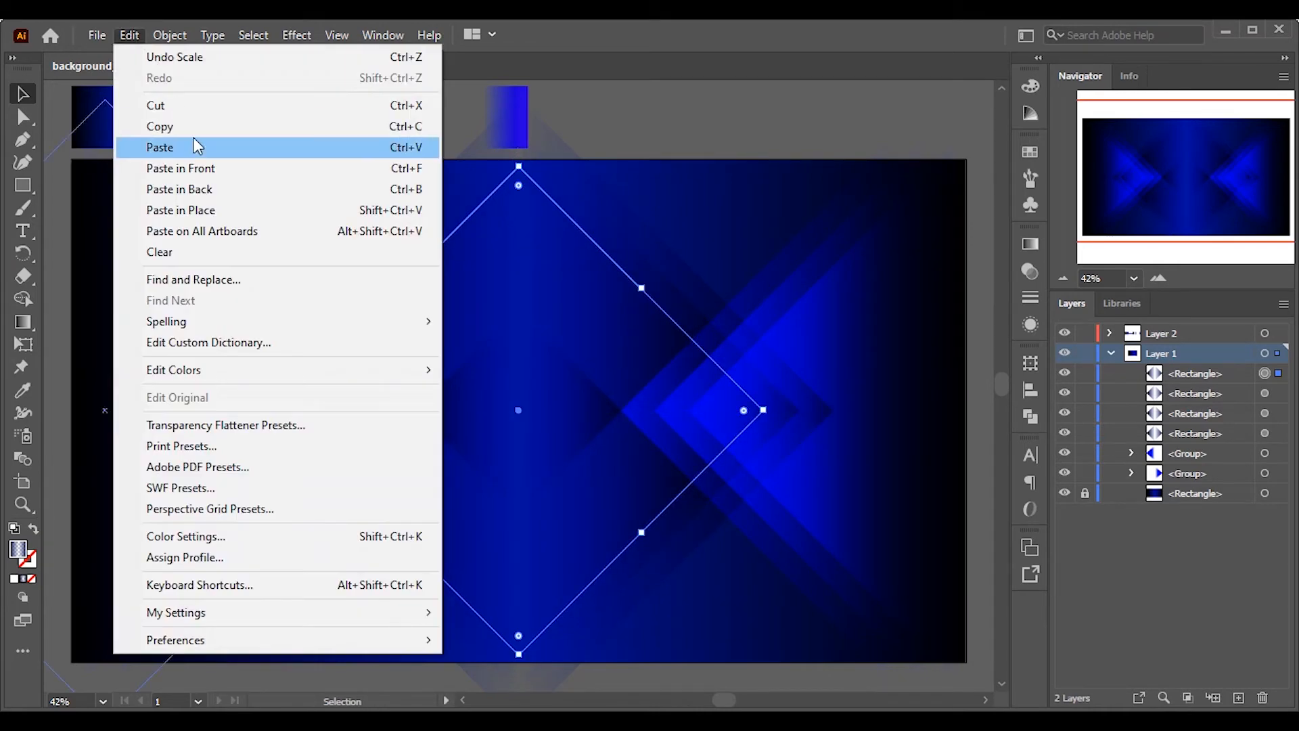
left_click(358, 210)
left_click_drag(764, 411, 729, 410)
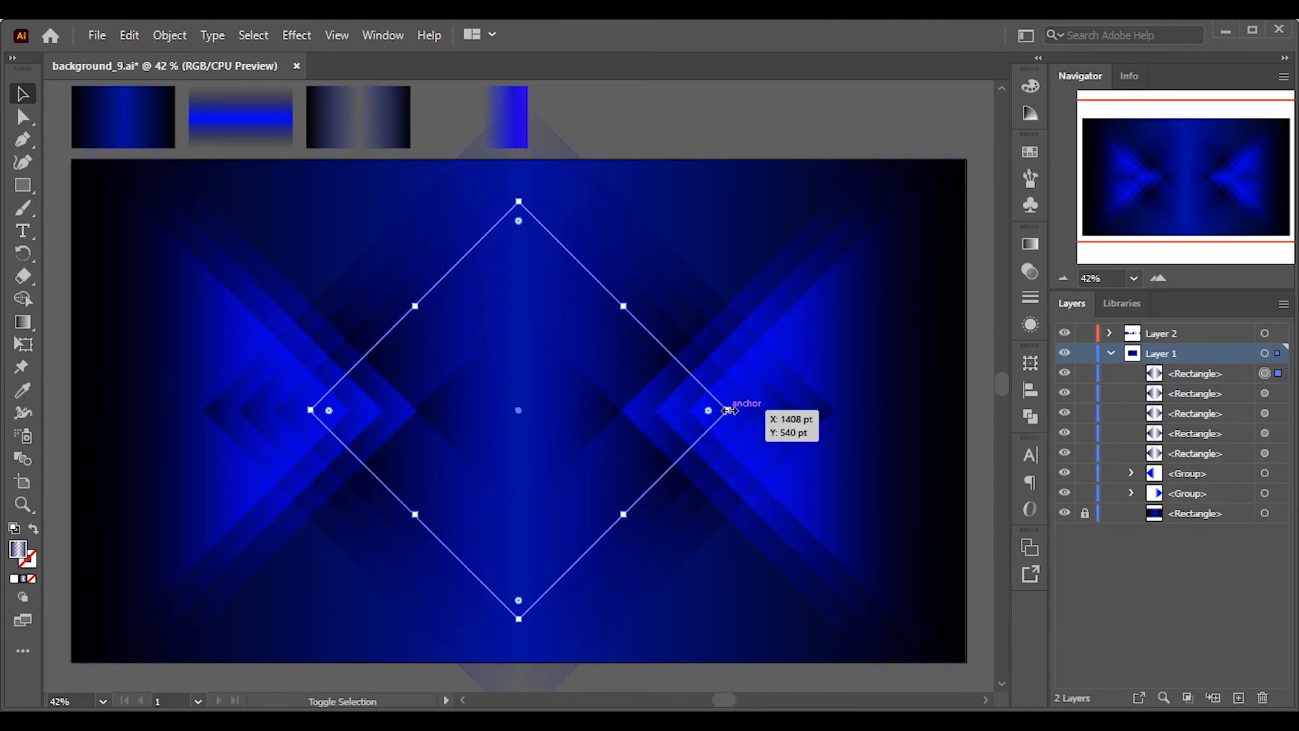
Duplicate the newest diamond in place and shrink the copy until its side points meet the innermost chevron tips.
left_click(128, 35)
left_click(267, 131)
left_click(129, 35)
left_click(203, 209)
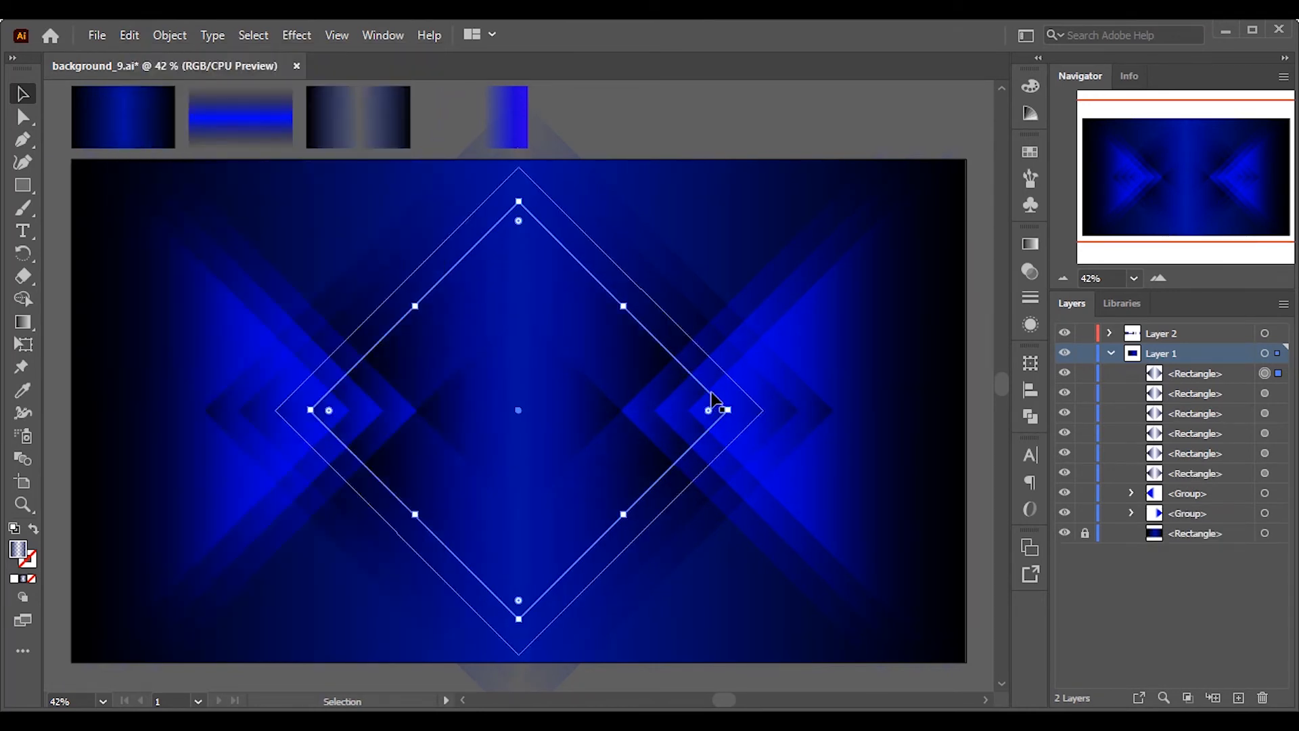
left_click_drag(732, 410, 691, 409)
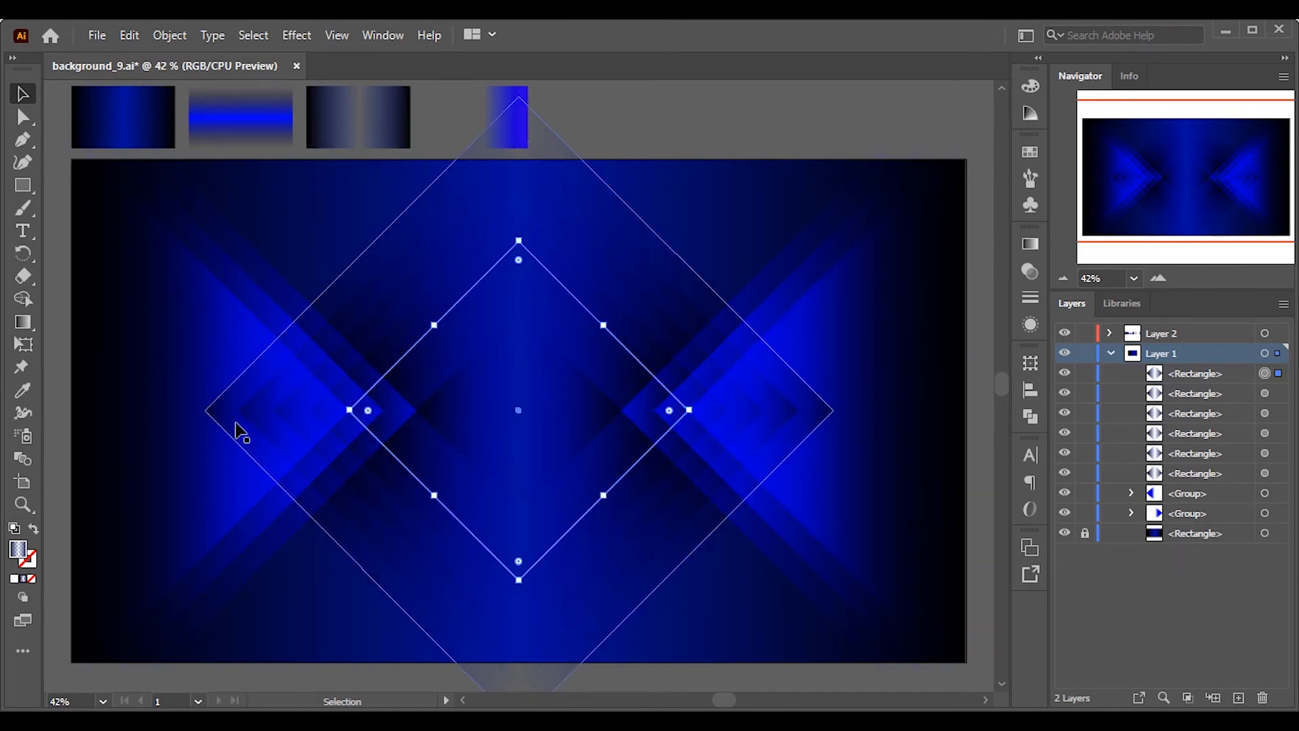
Add another in-place copy of the diamond, scaled down until its side points meet the middle chevron tips.
left_click(128, 36)
left_click(238, 126)
left_click(128, 35)
left_click(241, 209)
left_click_drag(688, 405, 655, 410)
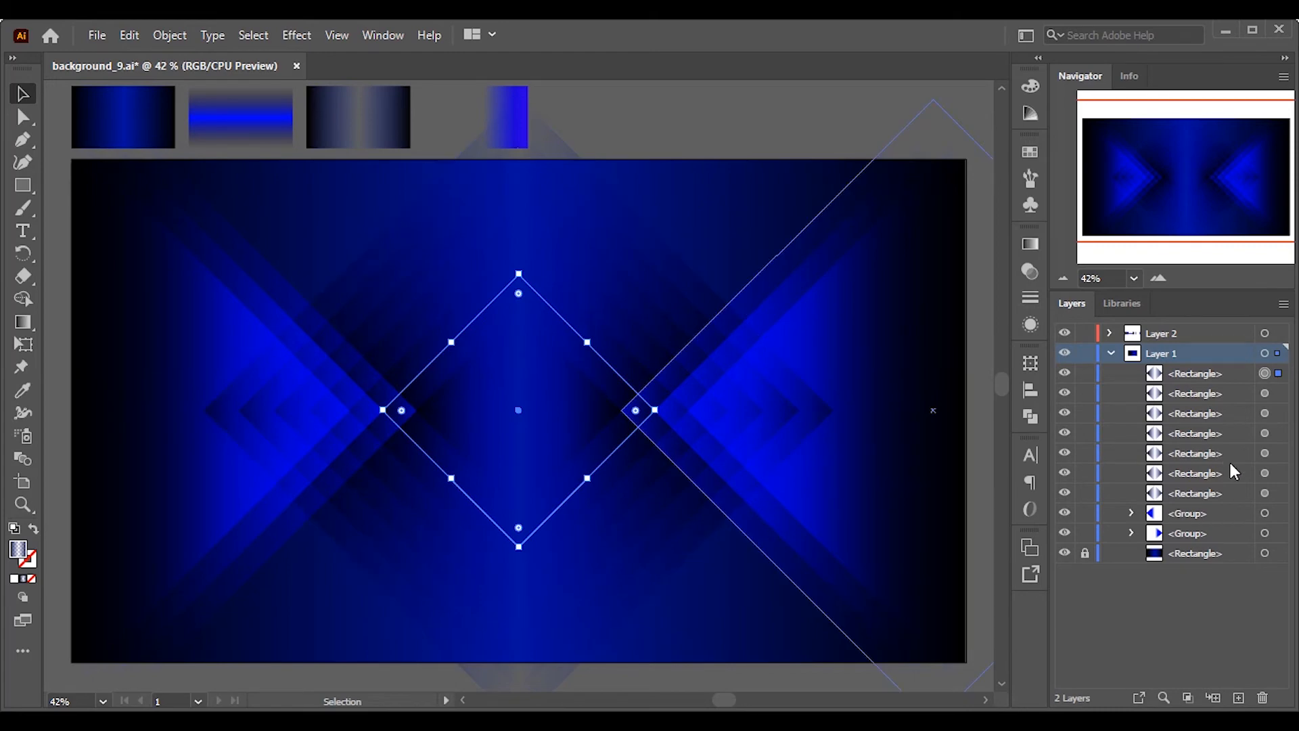
Copy the largest concentric diamond, paste it in the same position, and enlarge the copy slightly about its center.
left_click(424, 196)
left_click(129, 35)
left_click(196, 134)
left_click(130, 35)
left_click(223, 230)
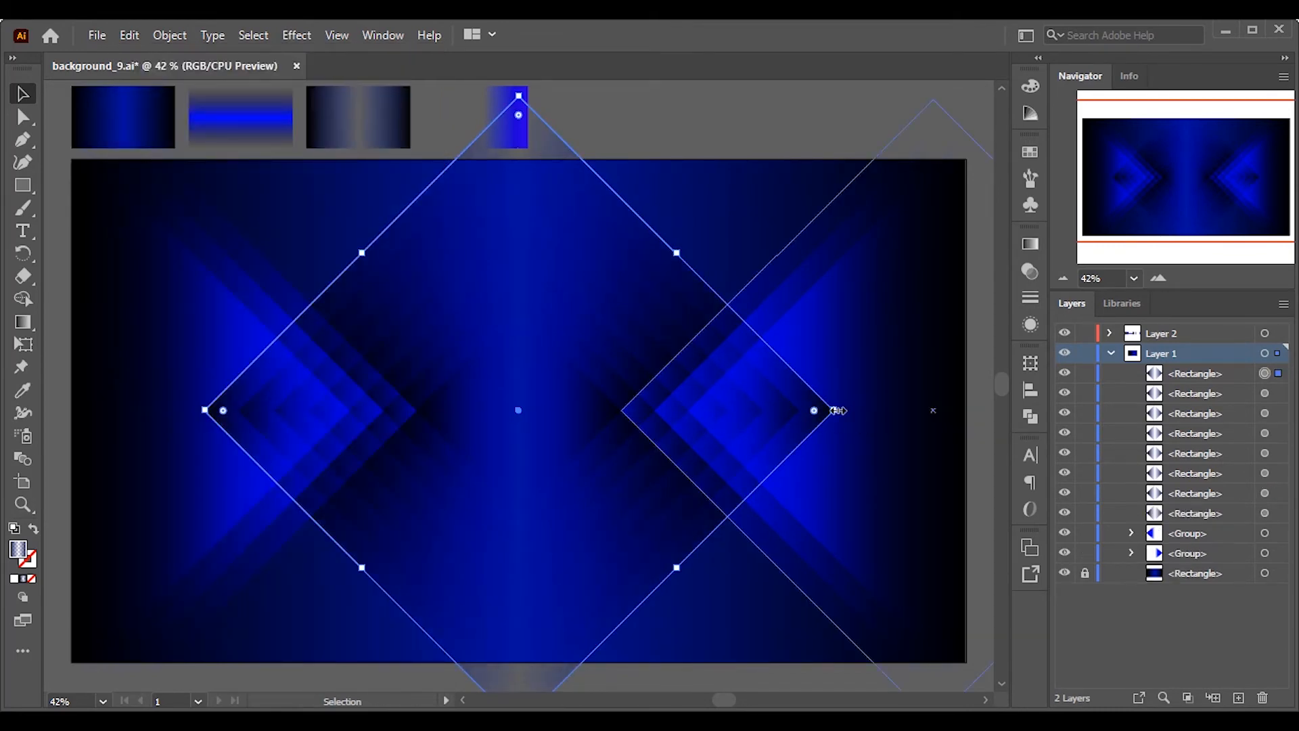
left_click_drag(836, 410, 845, 408)
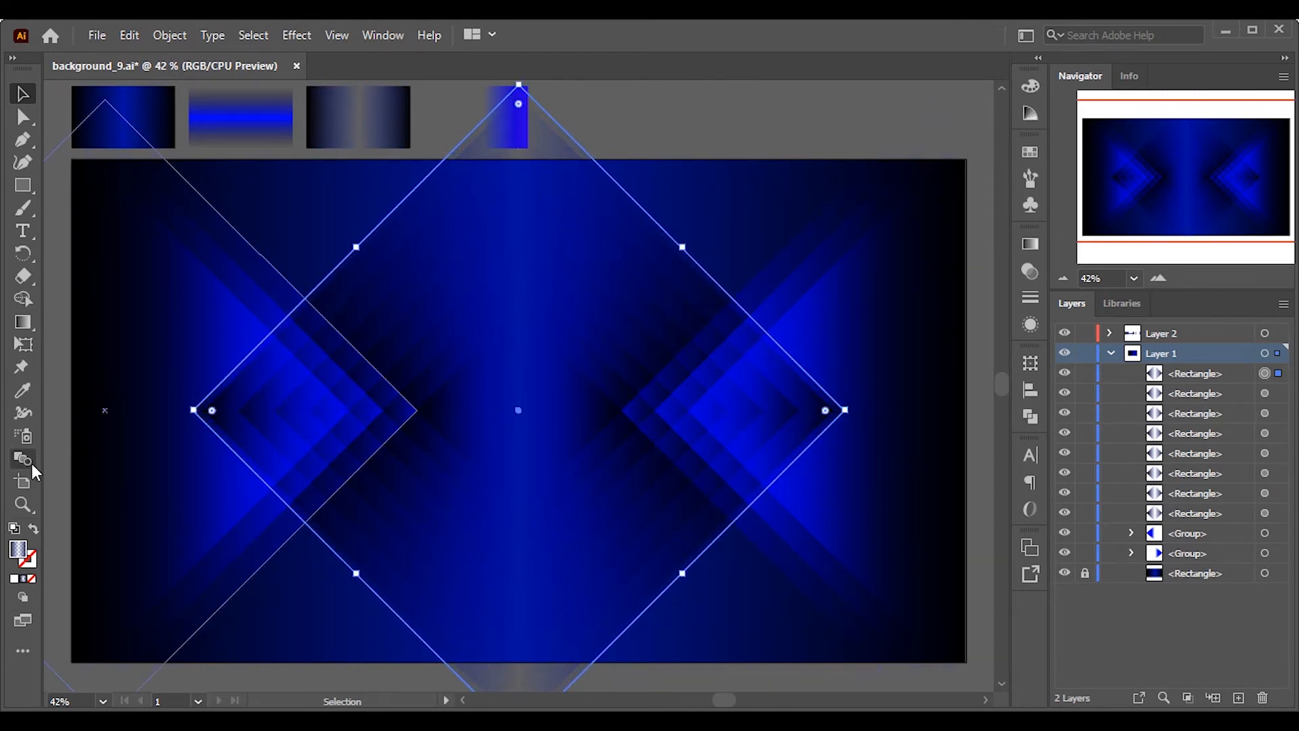
Apply the bright blue gradient of the second sample bar to the selected diamond and stack it directly above the locked background rectangle.
left_click(22, 390)
left_click(279, 108)
left_click(20, 96)
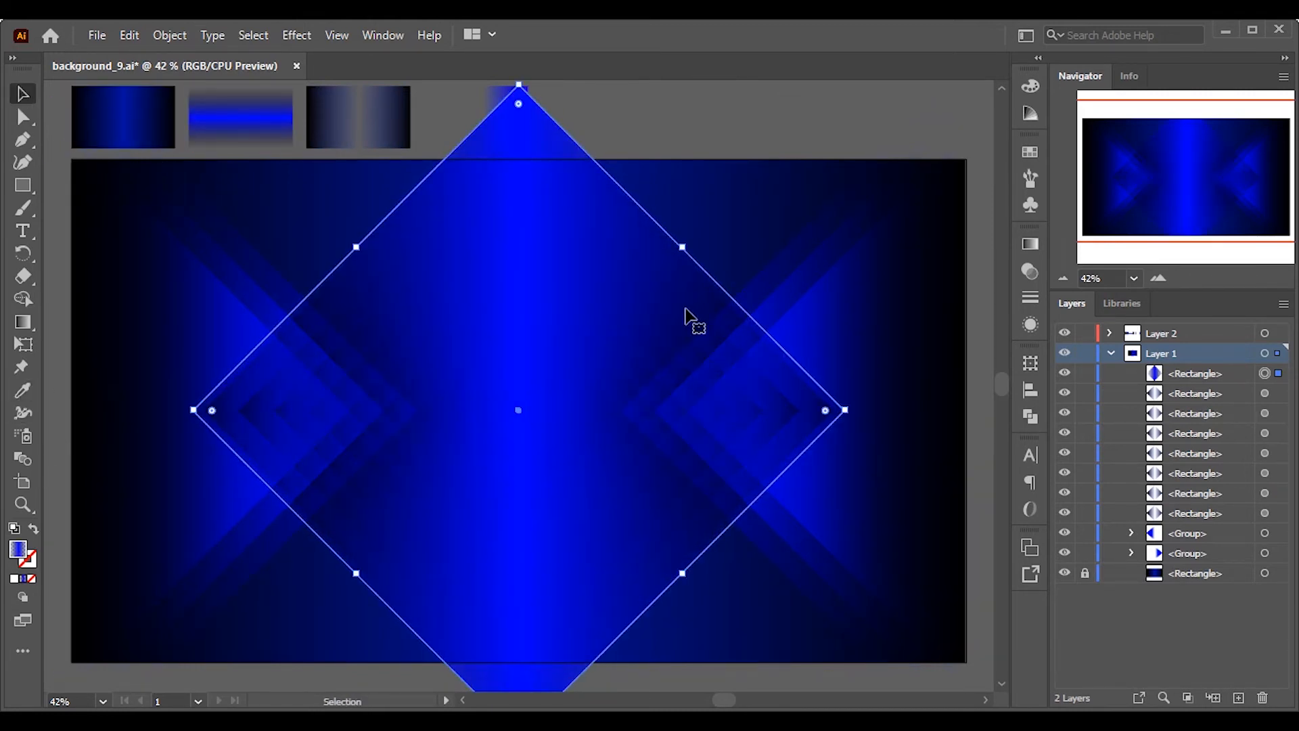
right_click(576, 406)
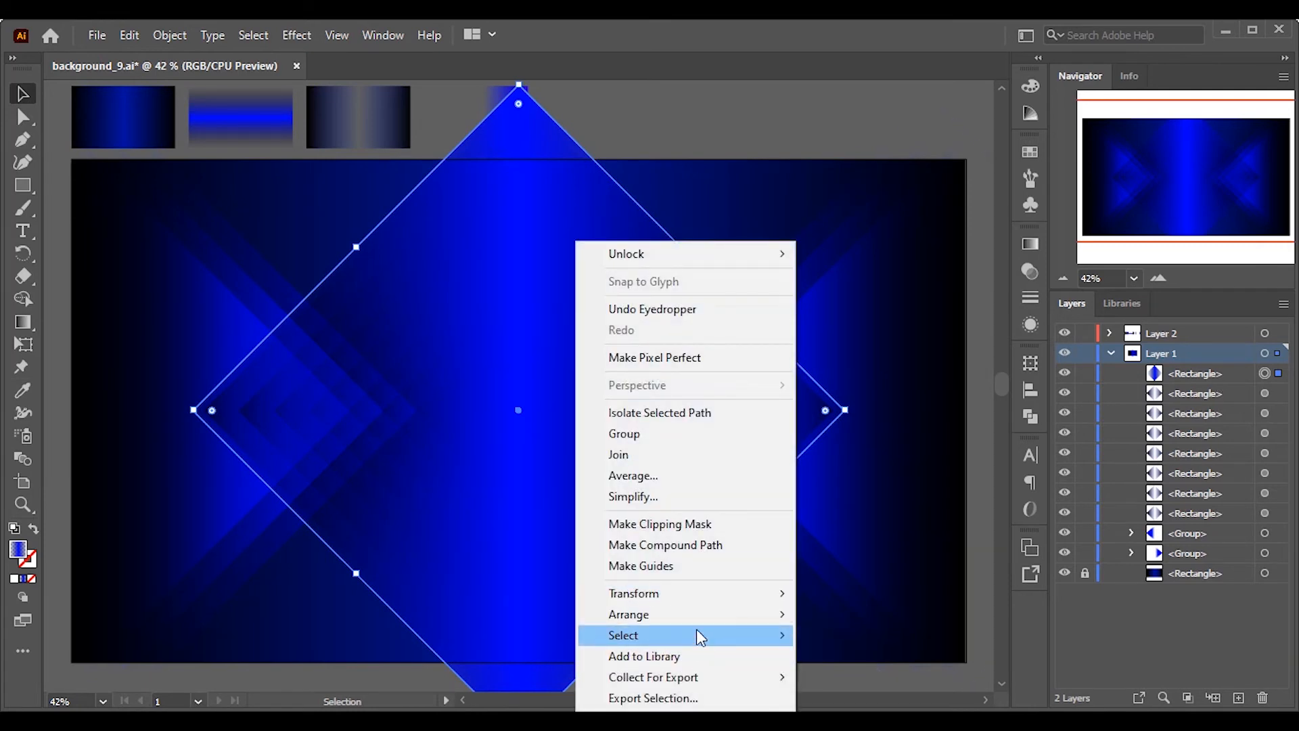
left_click(905, 679)
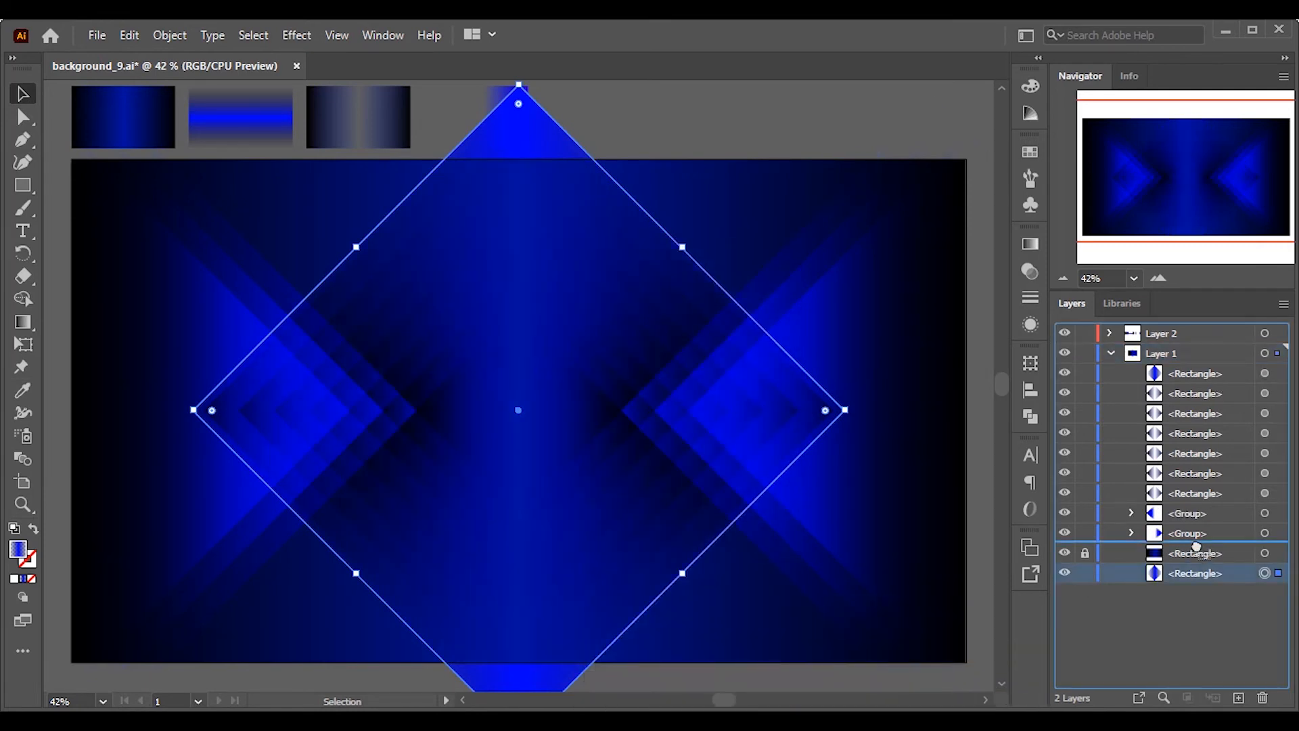
Swap the diamond's fill and stroke so the gradient colors only its outline, and increase the stroke weight.
left_click(33, 528)
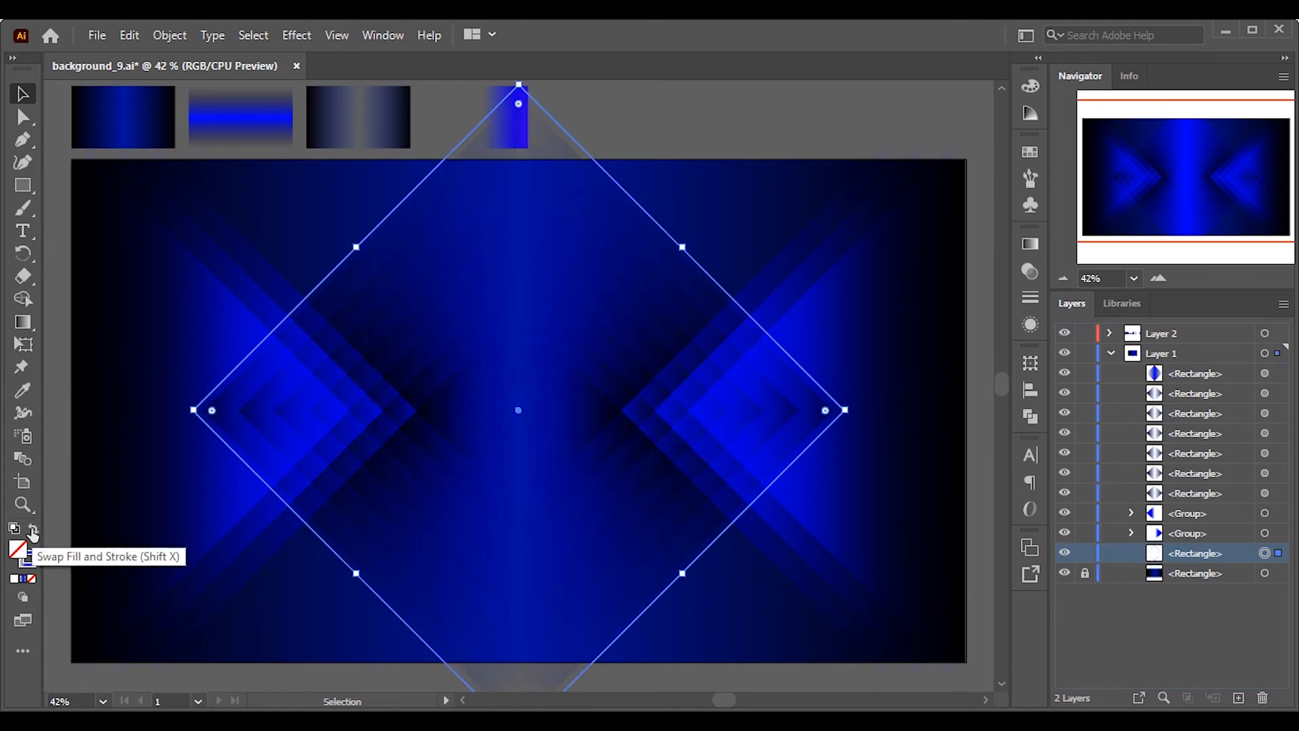
left_click(1030, 86)
left_click(956, 304)
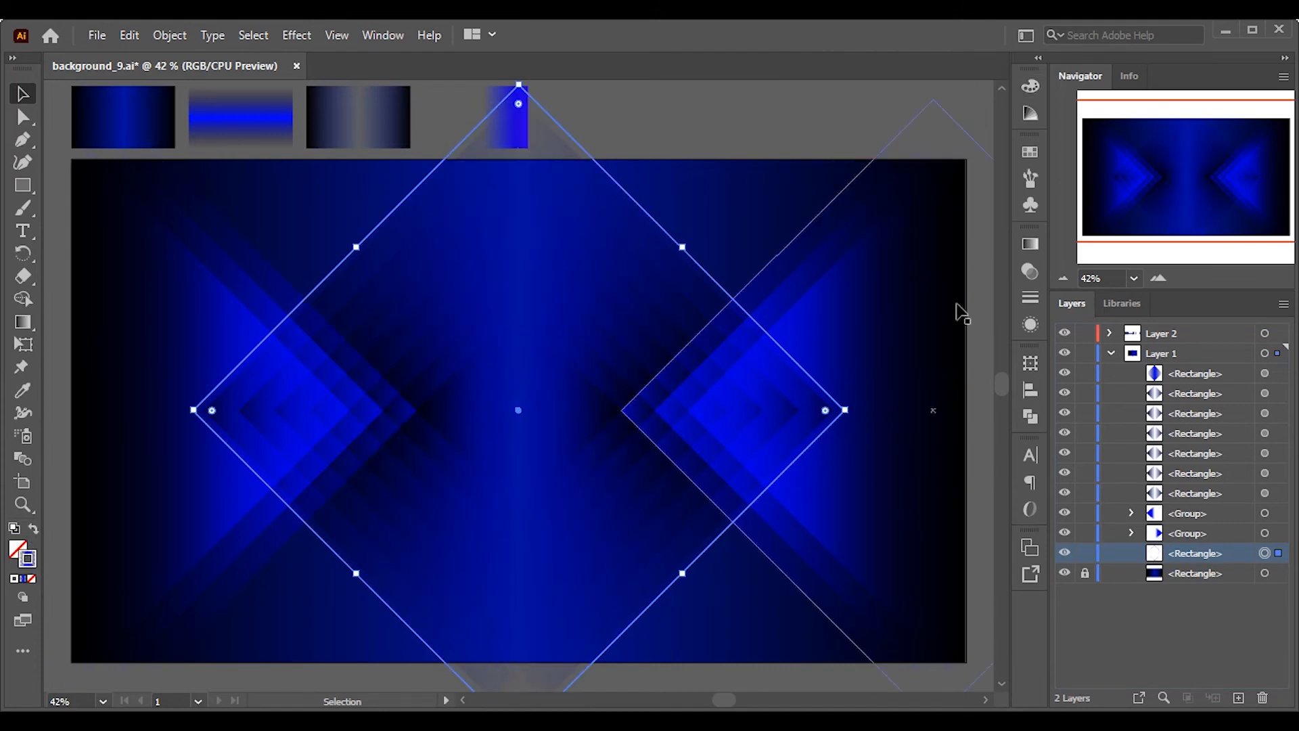
left_click(1030, 298)
left_click(927, 267)
left_click(947, 517)
Set the angle of the diamond's stroke gradient to 90° and deselect the diamond.
left_click(1030, 243)
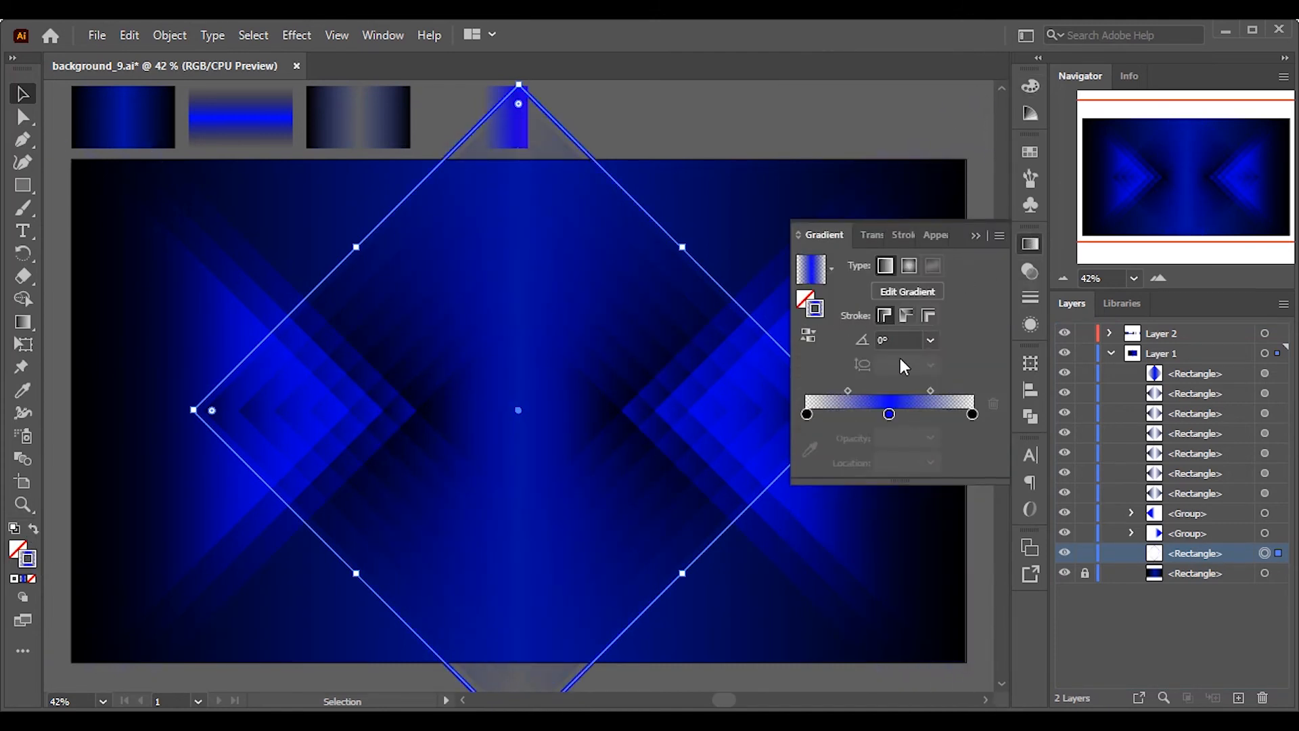
left_click(930, 339)
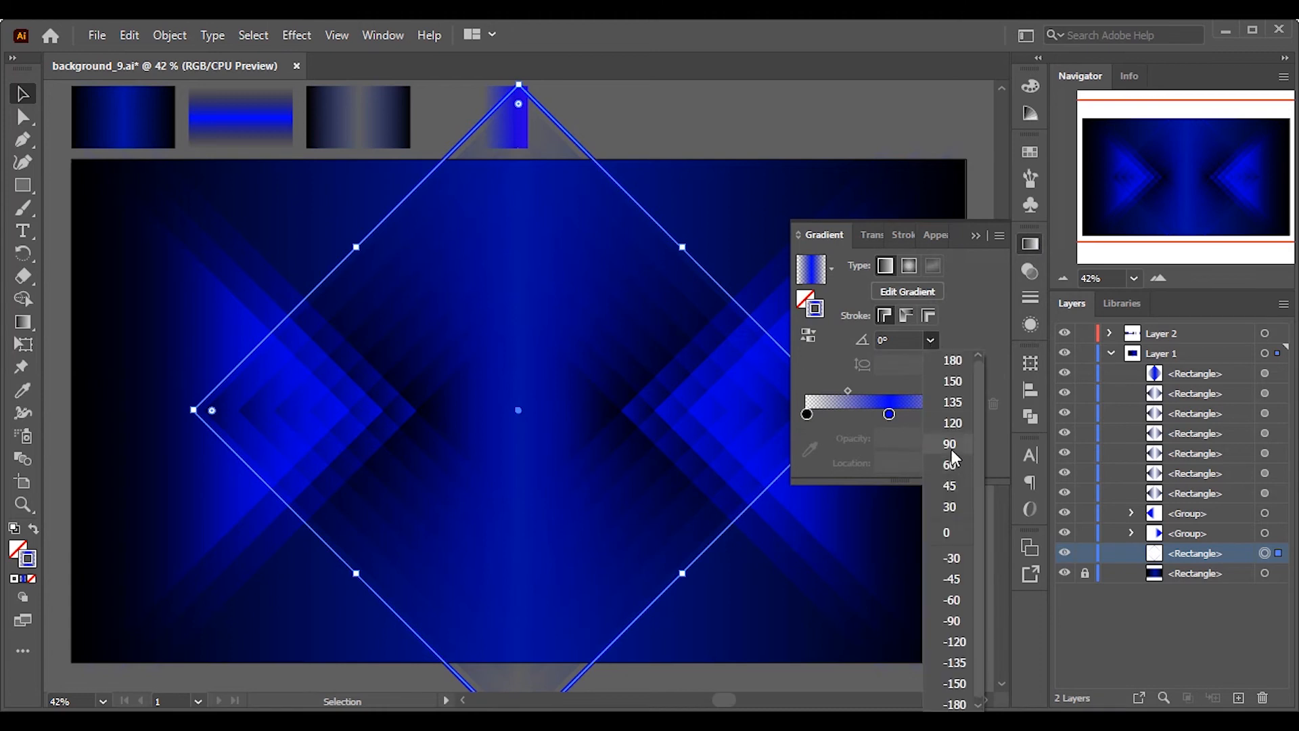
left_click(968, 407)
left_click(976, 236)
left_click(803, 123)
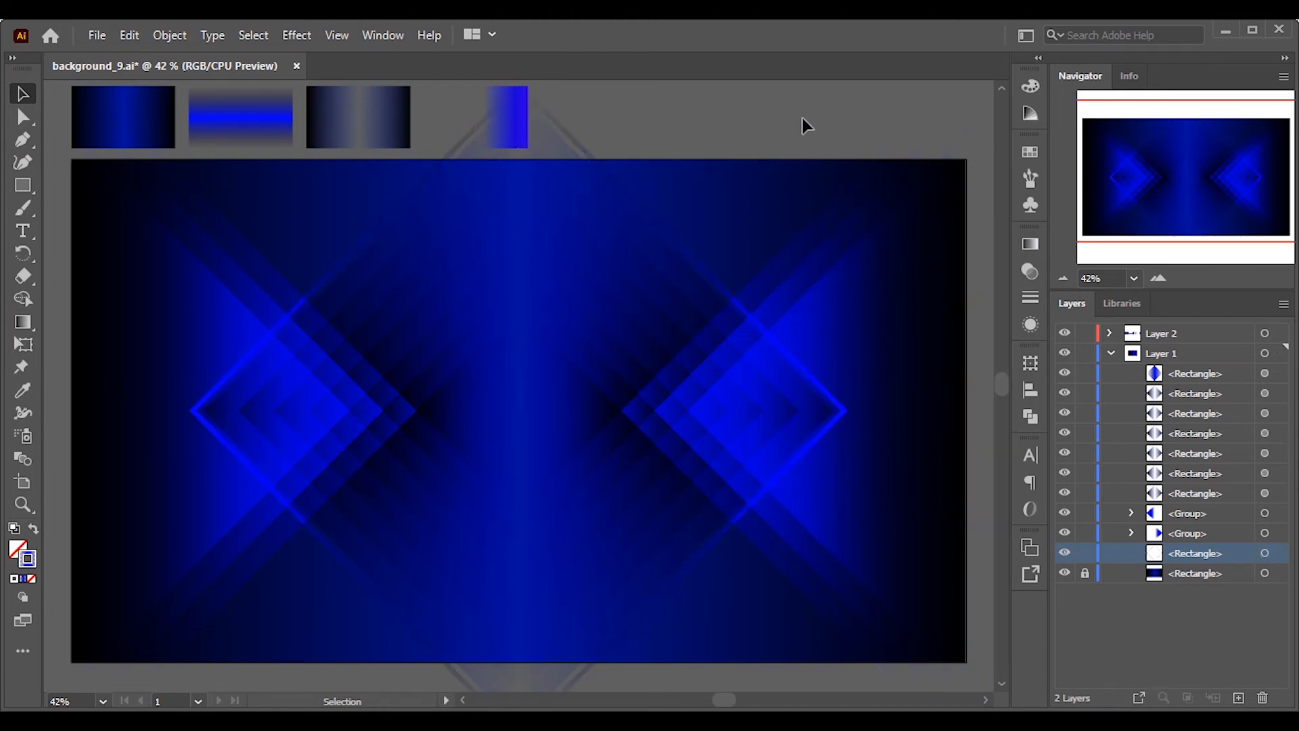
left_click_drag(846, 410, 852, 410)
left_click(746, 111)
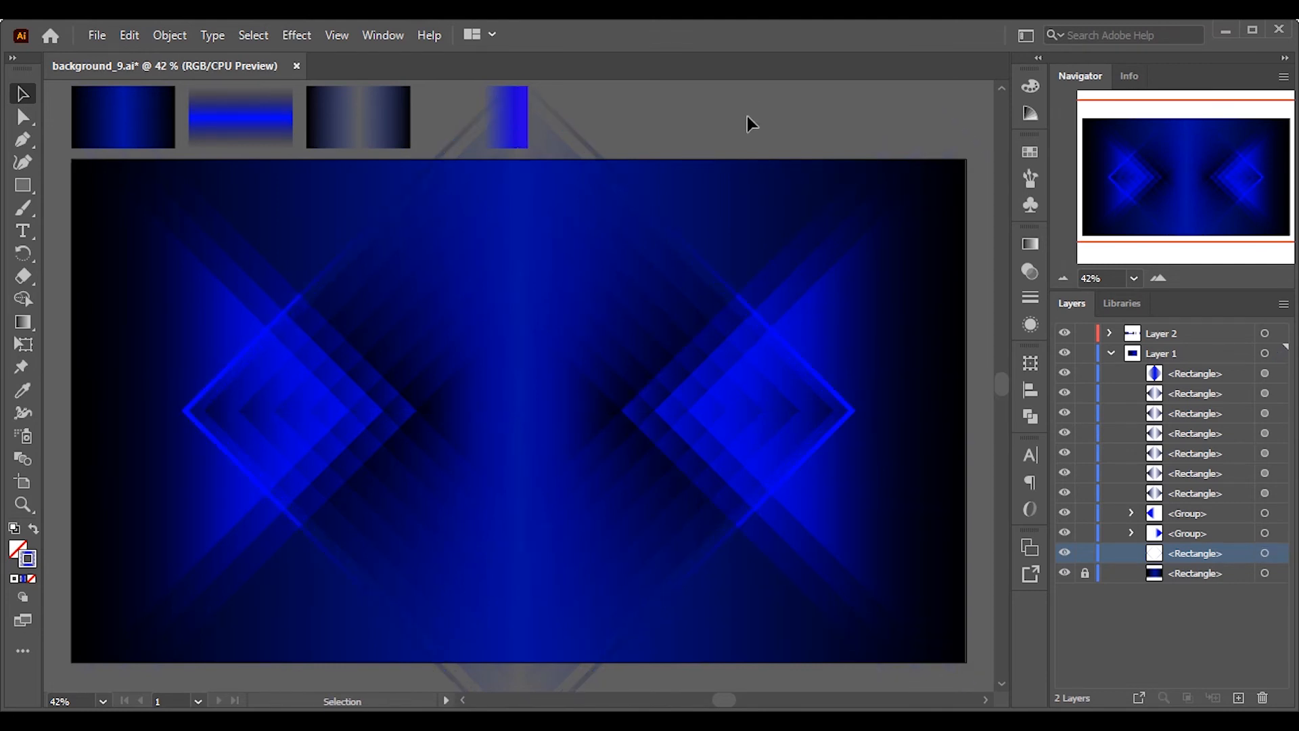
left_click_drag(852, 409, 850, 410)
left_click(769, 123)
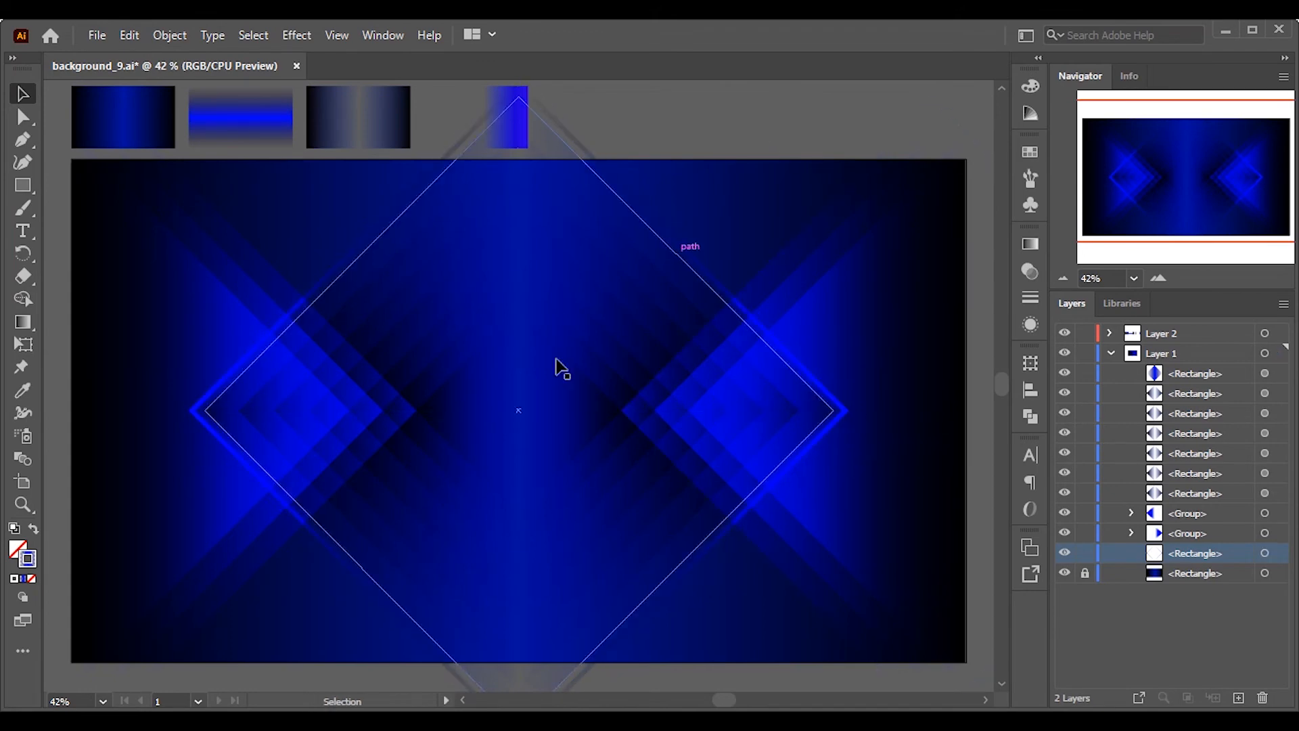
Unlock the background rectangle at the bottom of Layer 1 and paste a copy of it in place.
left_click(1145, 623)
left_click(1085, 574)
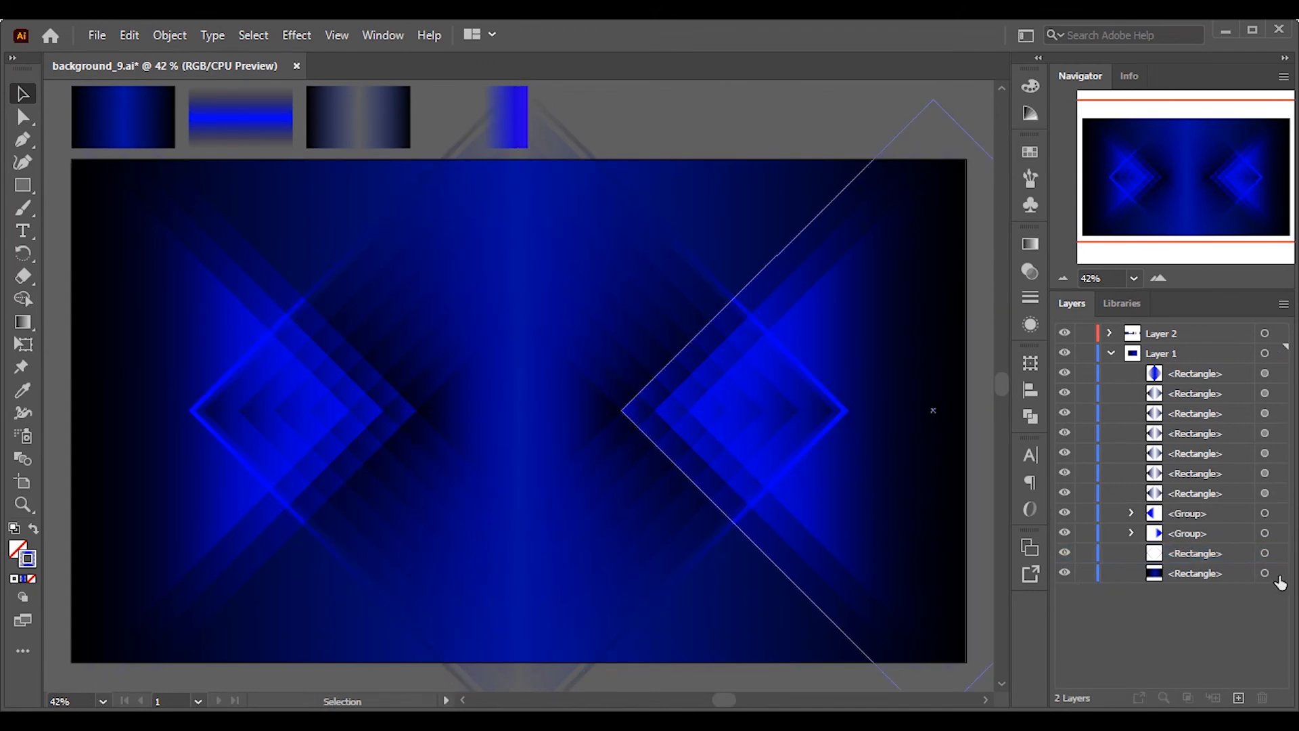
left_click(1277, 573)
left_click(130, 34)
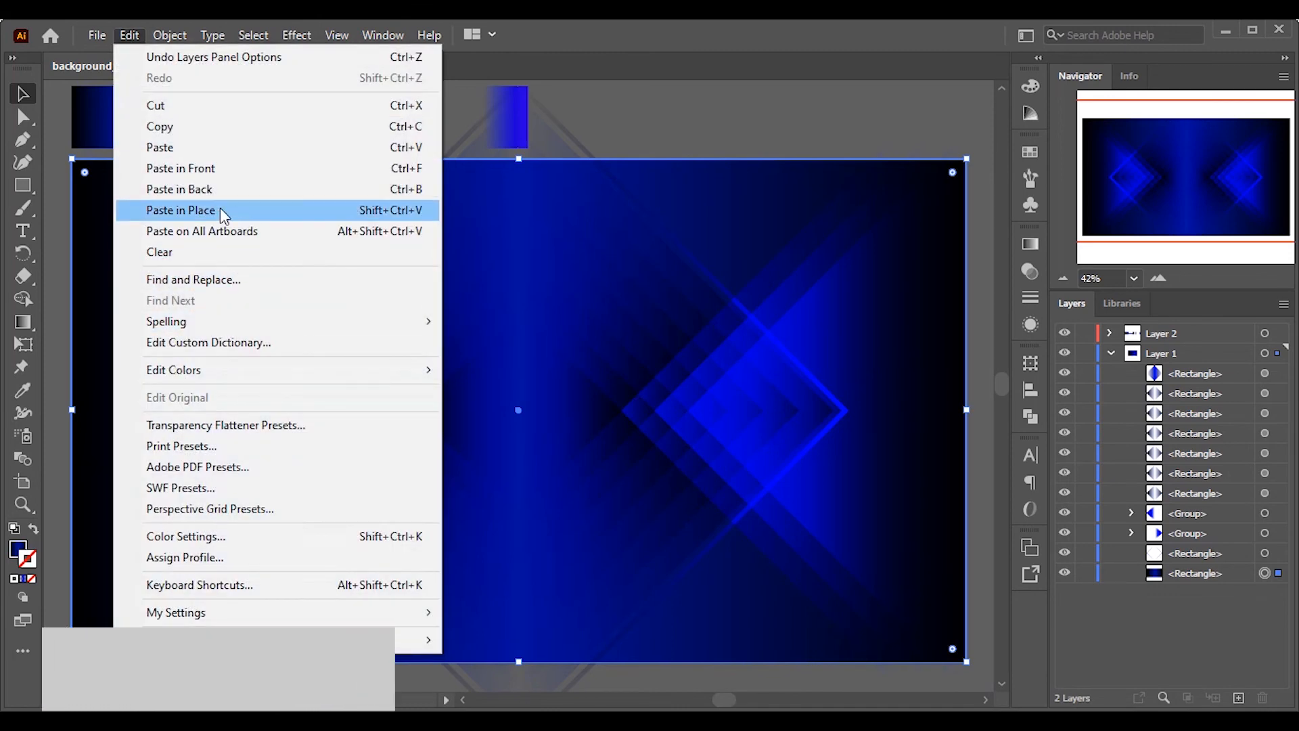
left_click(222, 210)
Make a clipping mask from the rectangle copy over all the diamonds and groups in Layer 1, keeping the original background rectangle outside it.
left_click(1264, 353)
right_click(480, 297)
left_click(555, 466)
left_click(700, 115)
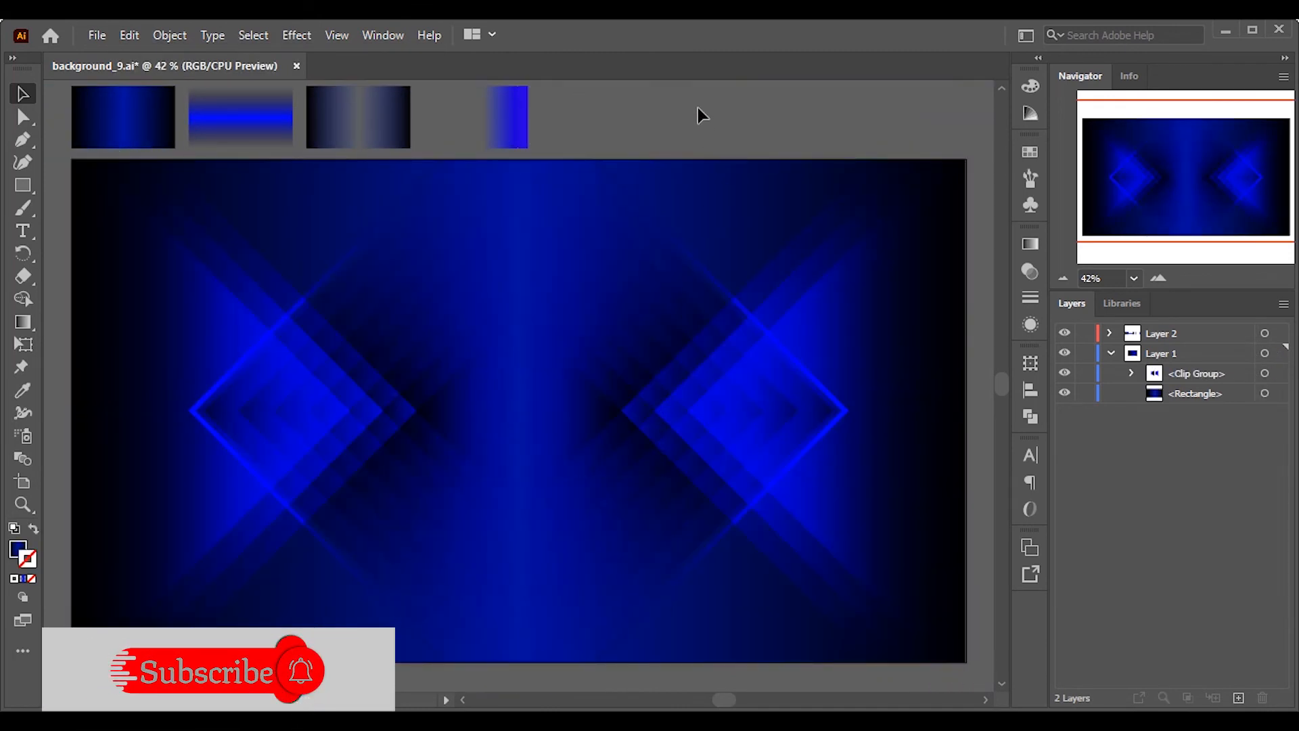